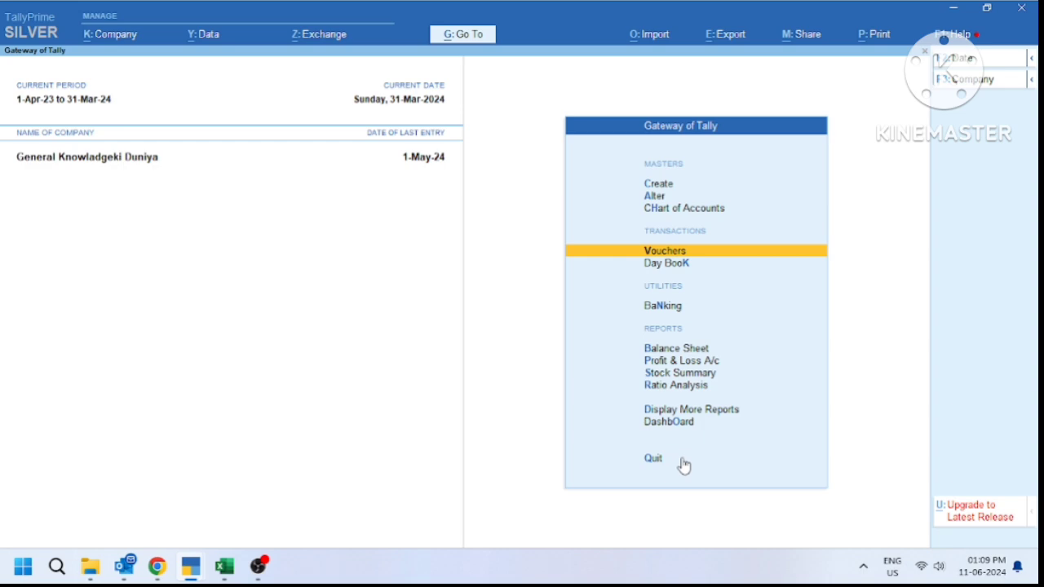
Review the Aastha Enterprises courier invoice PDF, highlighting the 4,110.00 total and 722.00 fuel surcharge
key(alt+Tab)
key(alt+Tab)
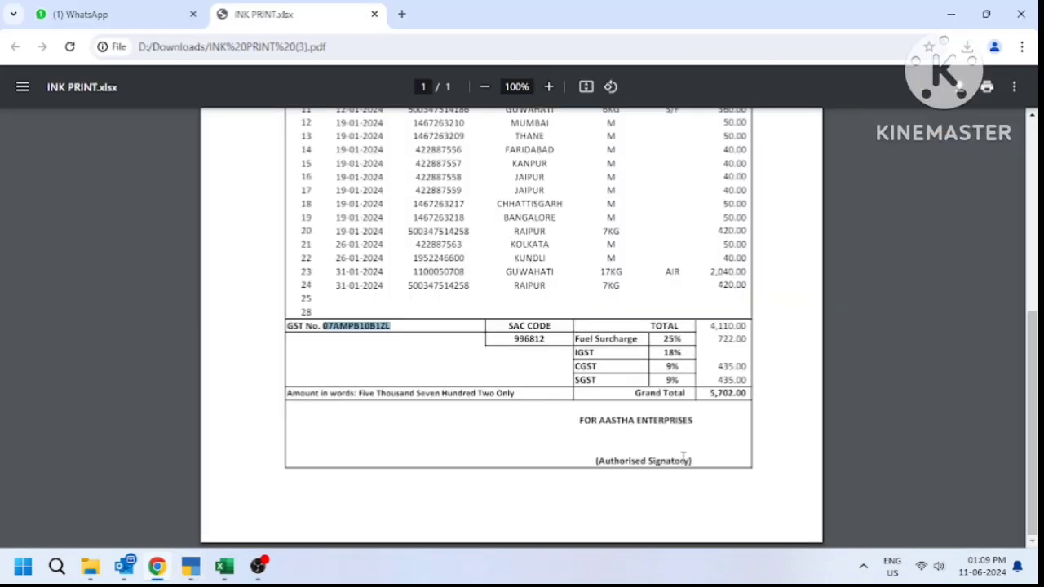
click(692, 433)
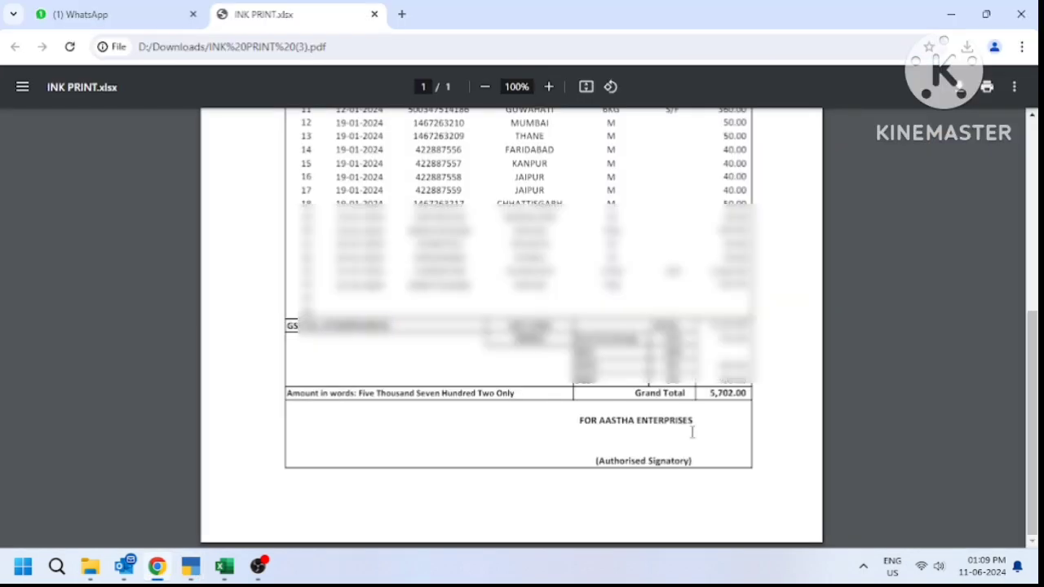
drag(1033, 393, 1007, 233)
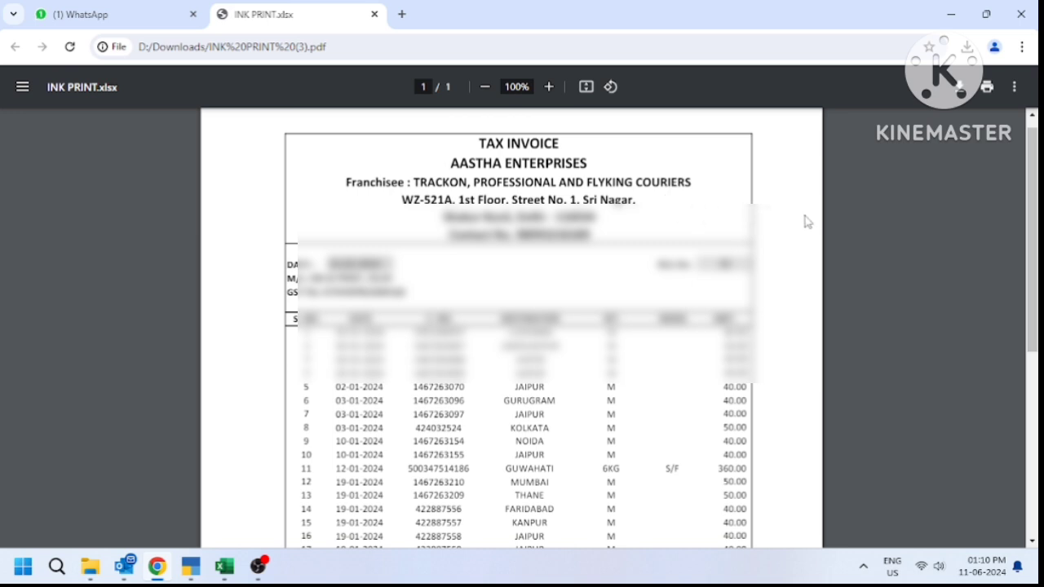
drag(1036, 249, 1036, 425)
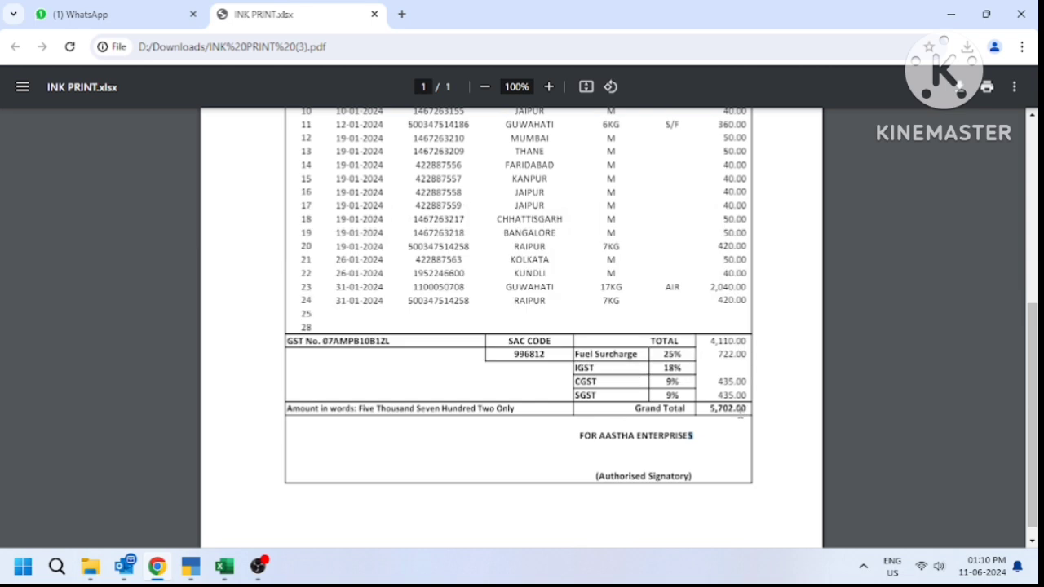
drag(756, 346, 715, 343)
drag(716, 357, 747, 363)
key(alt+Tab)
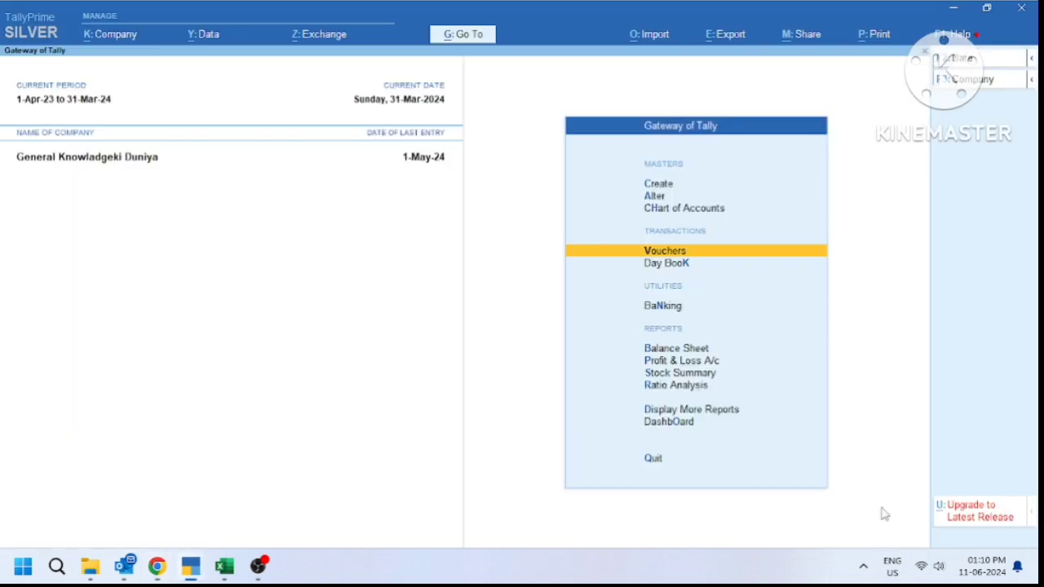
Begin purchase voucher 4 dated 1-Feb-24 with supplier invoice number 40 and a new party ledger
key(Return)
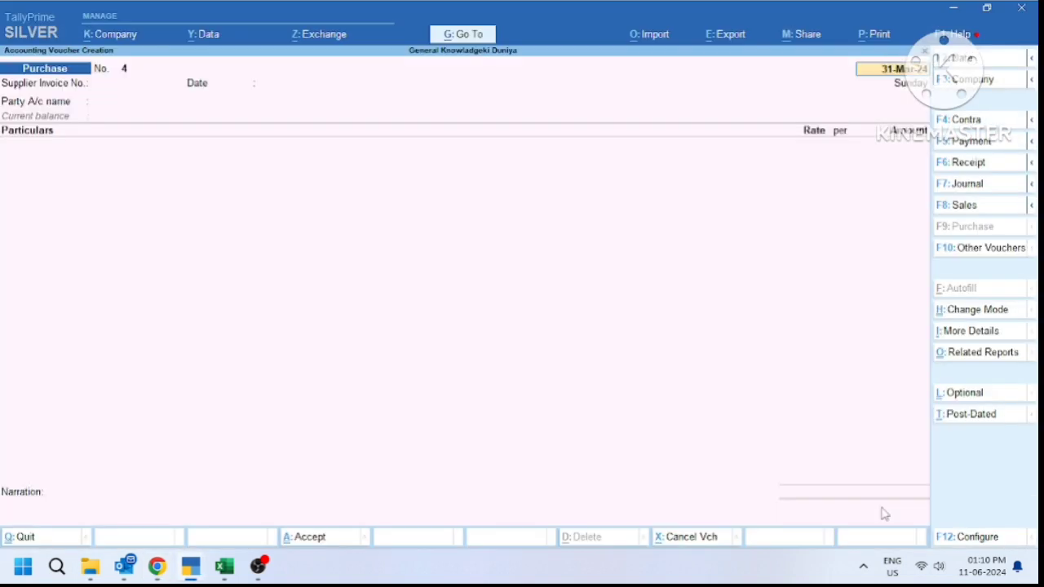
text(1.2.24)
key(Return)
text(40)
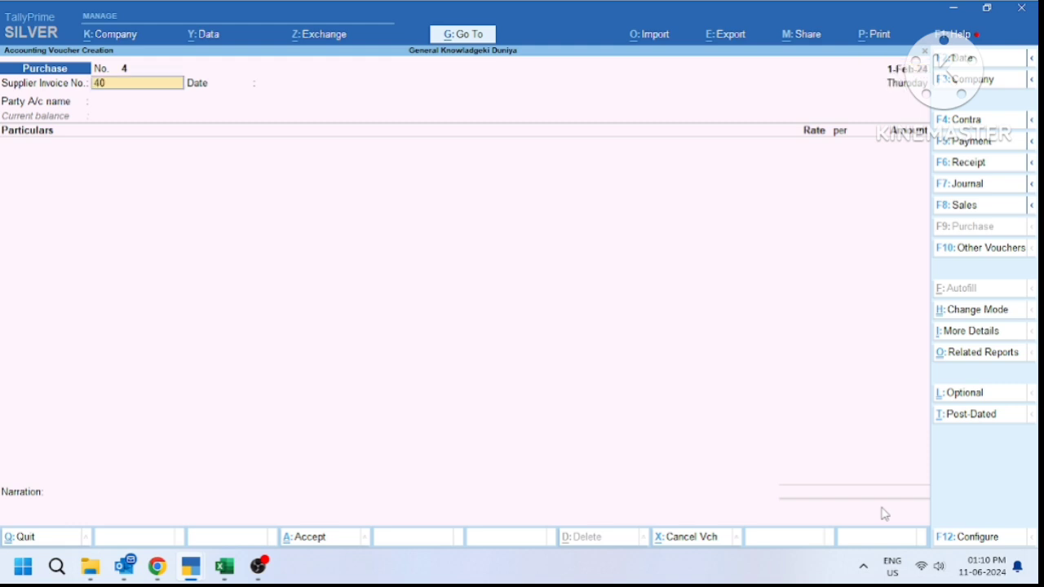
key(Return)
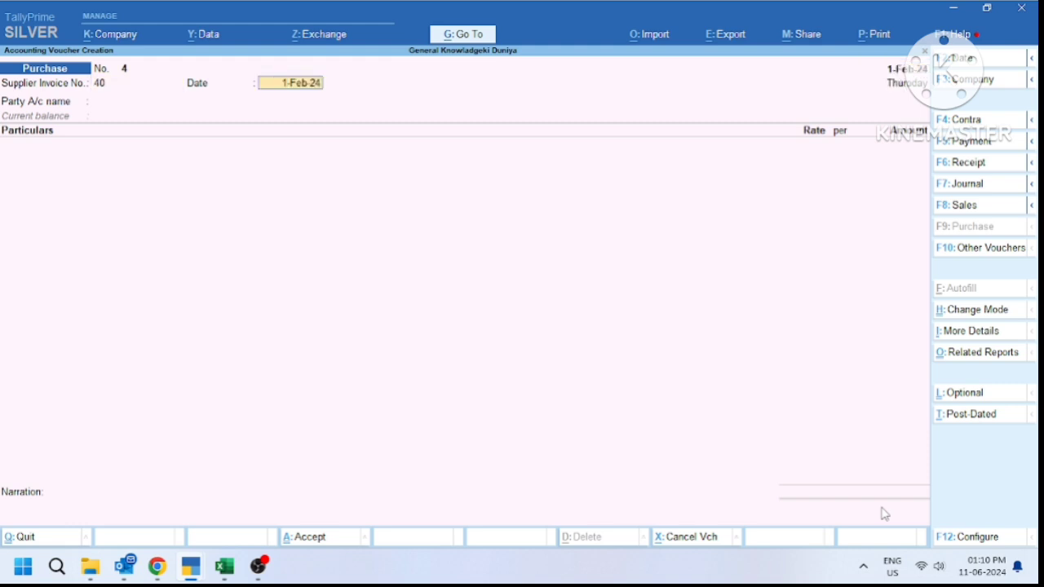
key(Return)
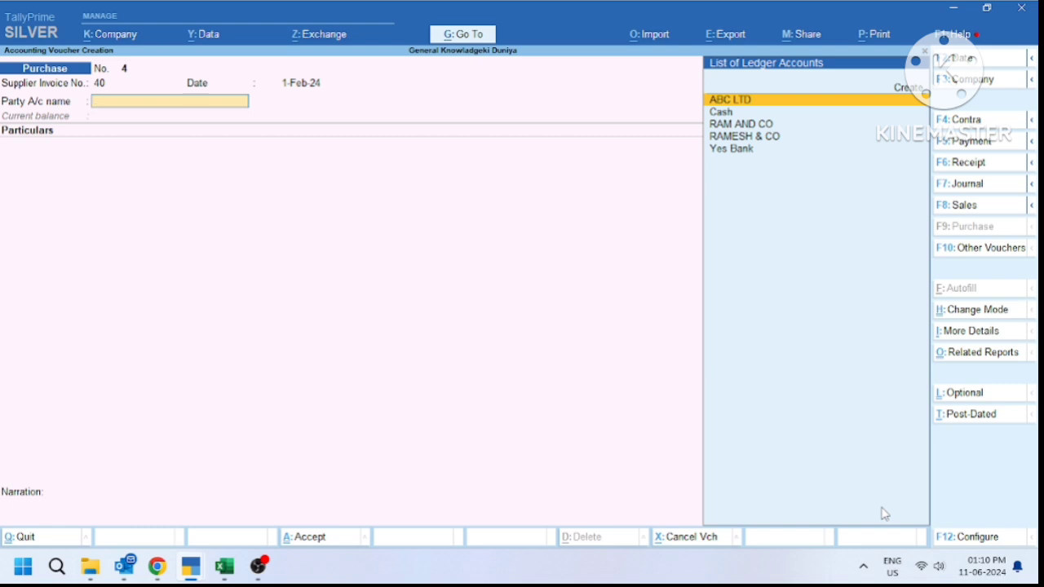
key(alt+c)
Name the new ledger ASTHA ENTERPRISES and place it under Sundry Creditors
text(ASTHA)
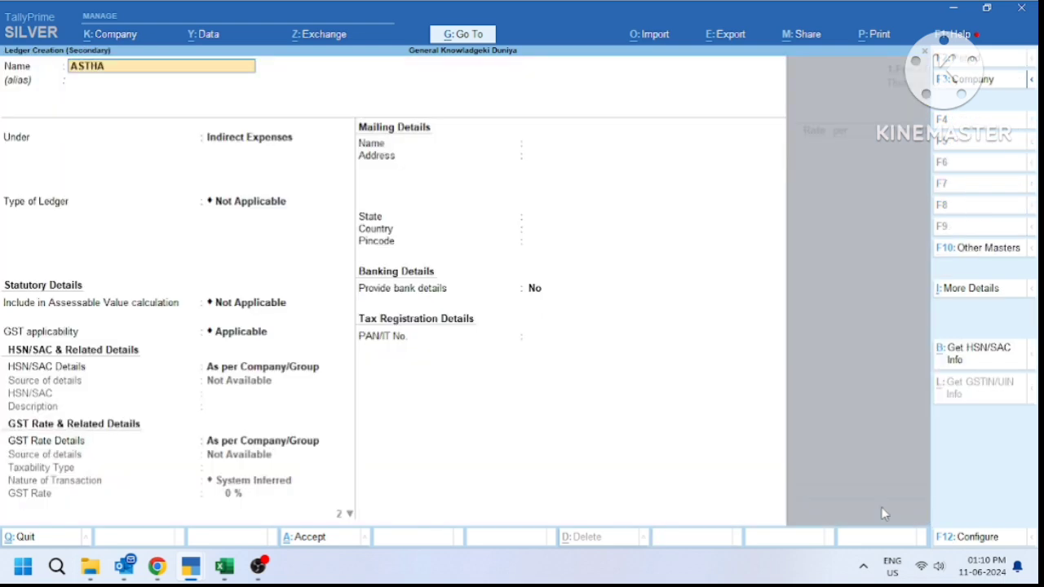
text( ENTERPRISES)
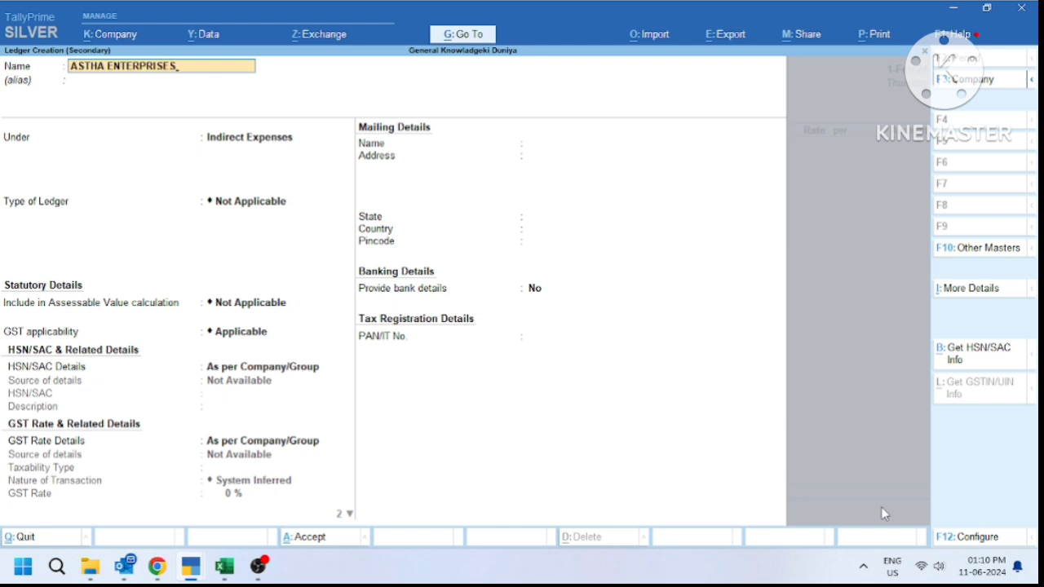
key(Return)
key(Return)
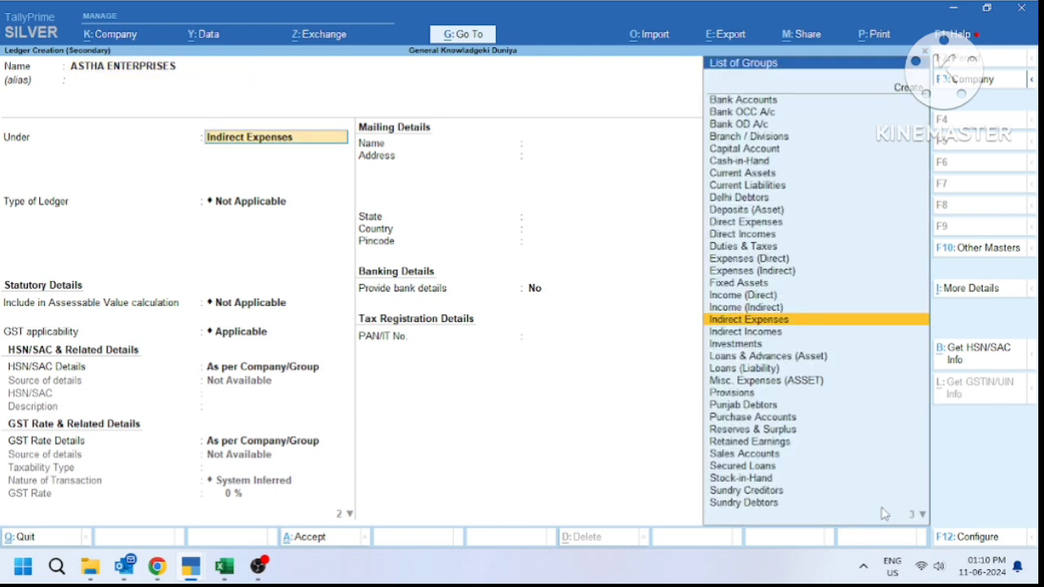
text(SUN)
key(Return)
key(Return)
key(Return)
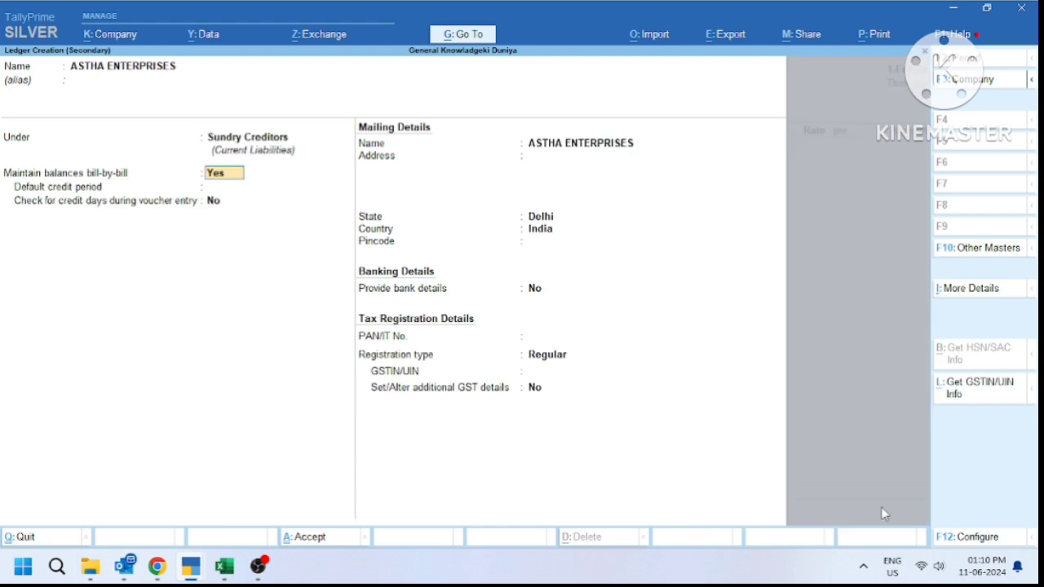
key(Return)
key(Return)
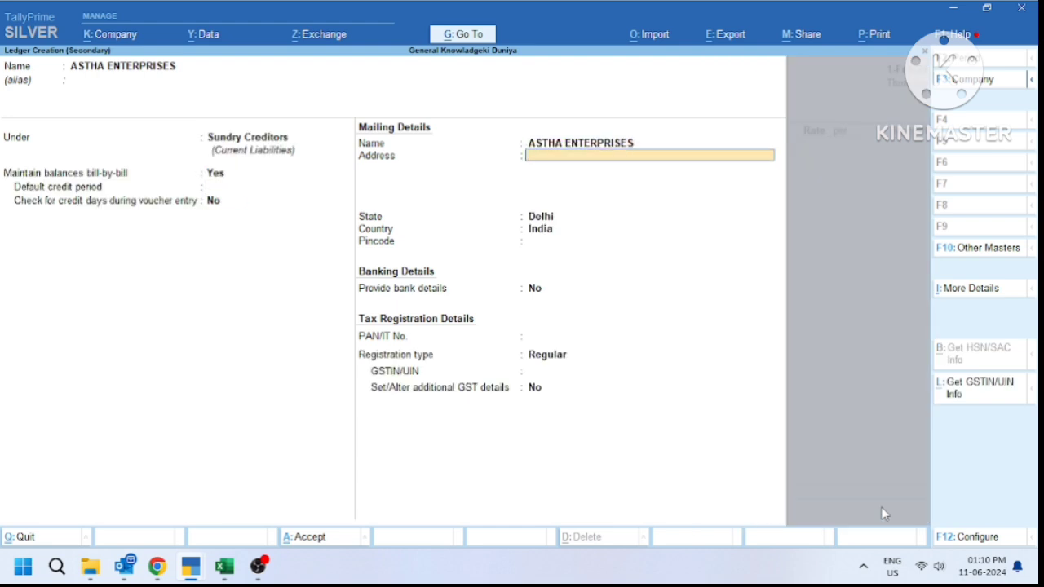
Fill in the supplier's Delhi address, Delhi state and pincode
text(DELHI)
key(Return)
key(Return)
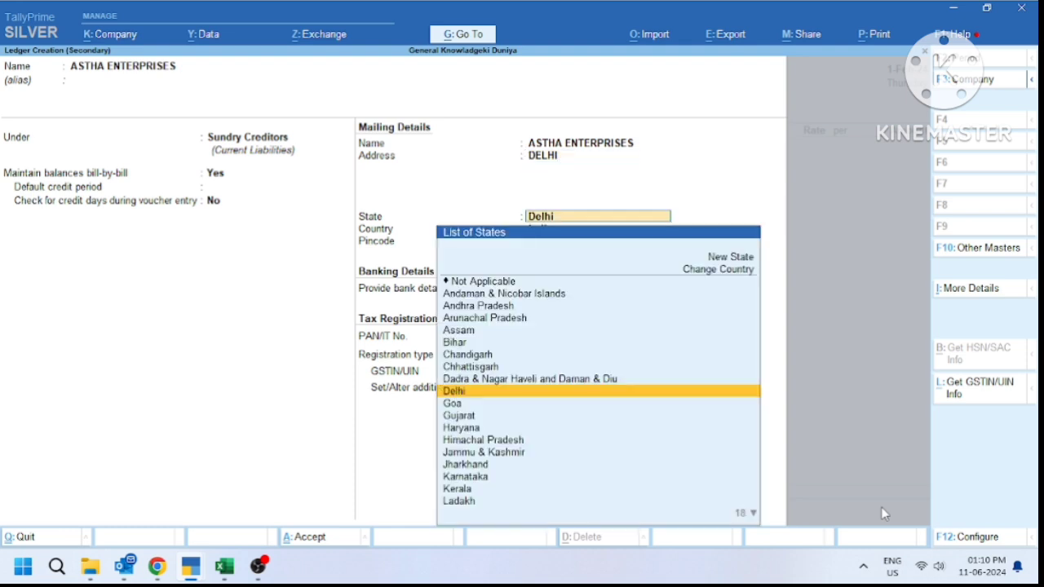
key(Return)
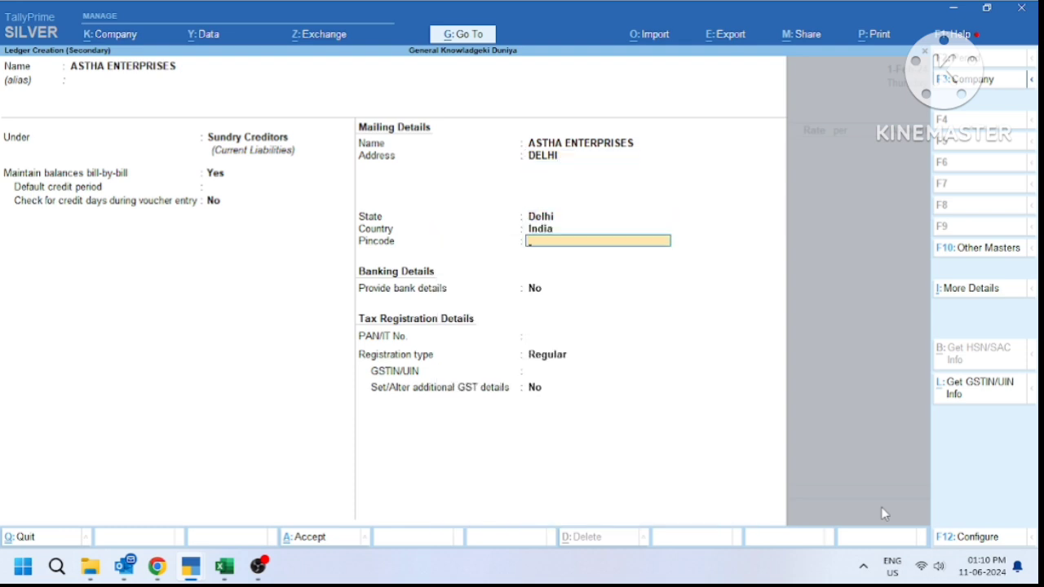
text(110034)
key(Return)
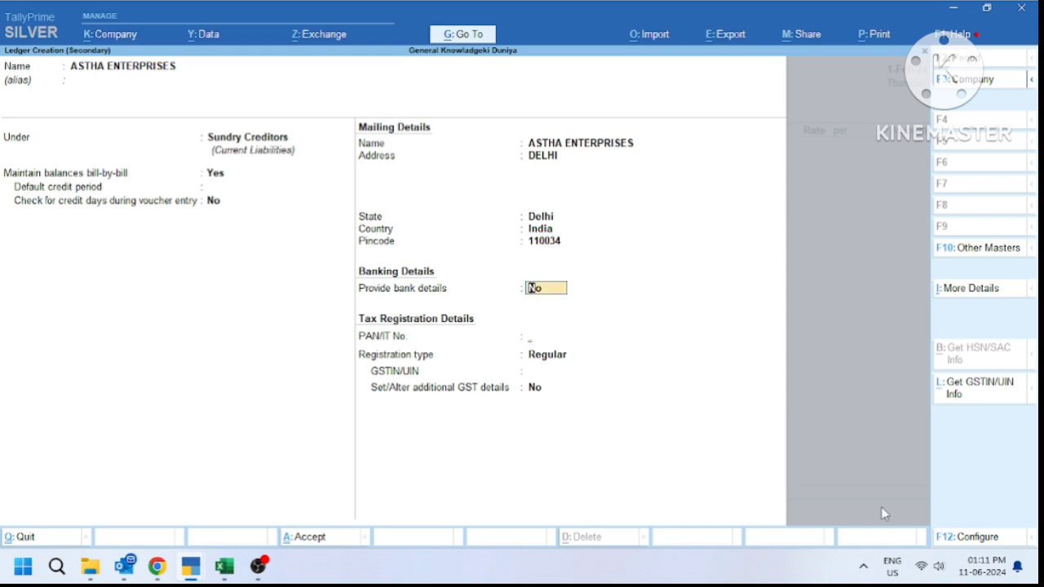
key(Return)
key(Return)
key(Return)
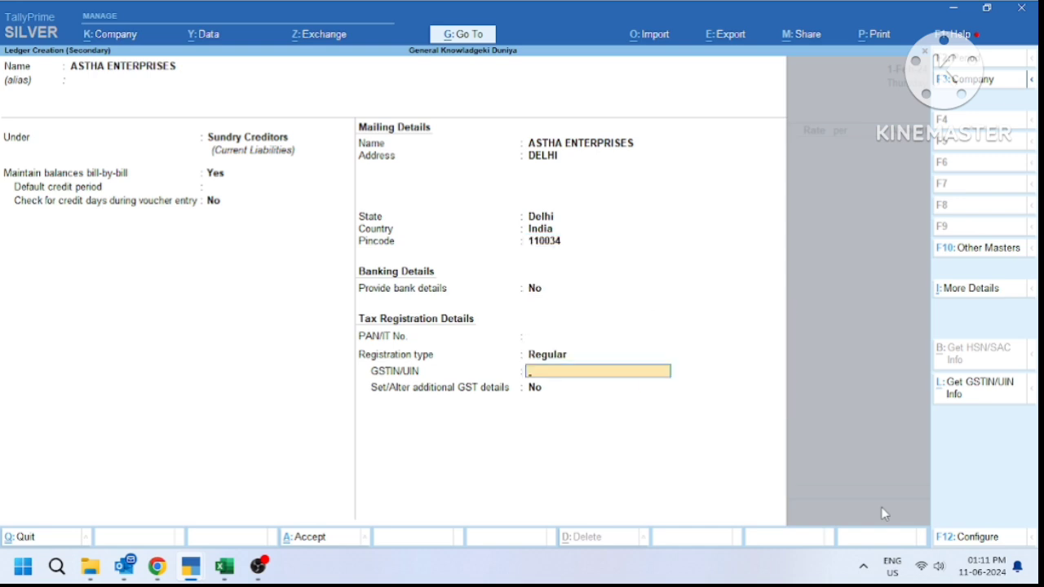
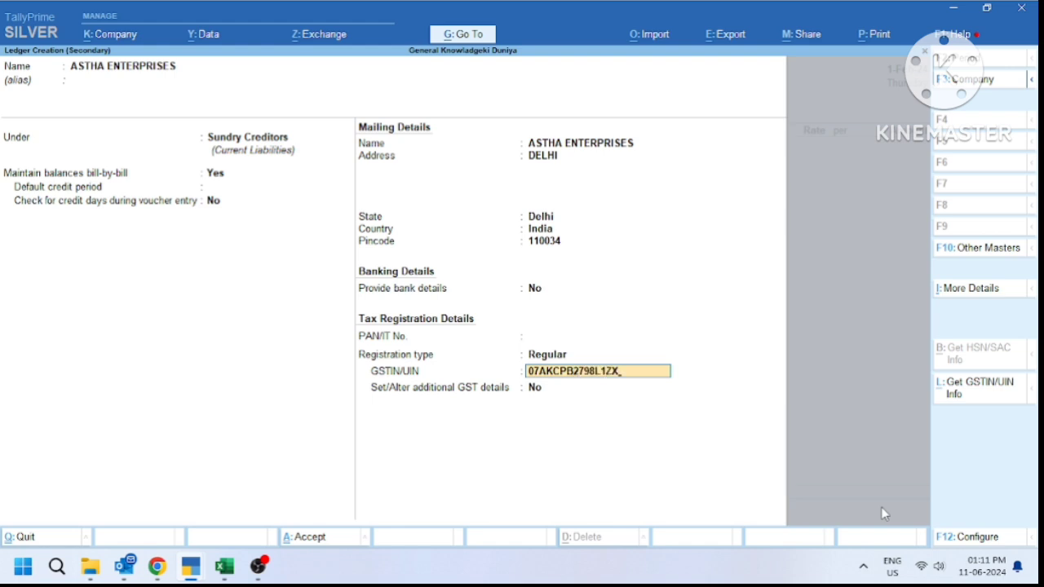
Enter the supplier's GSTIN, save the ledger and accept it as the voucher's party
key(Return)
key(Return)
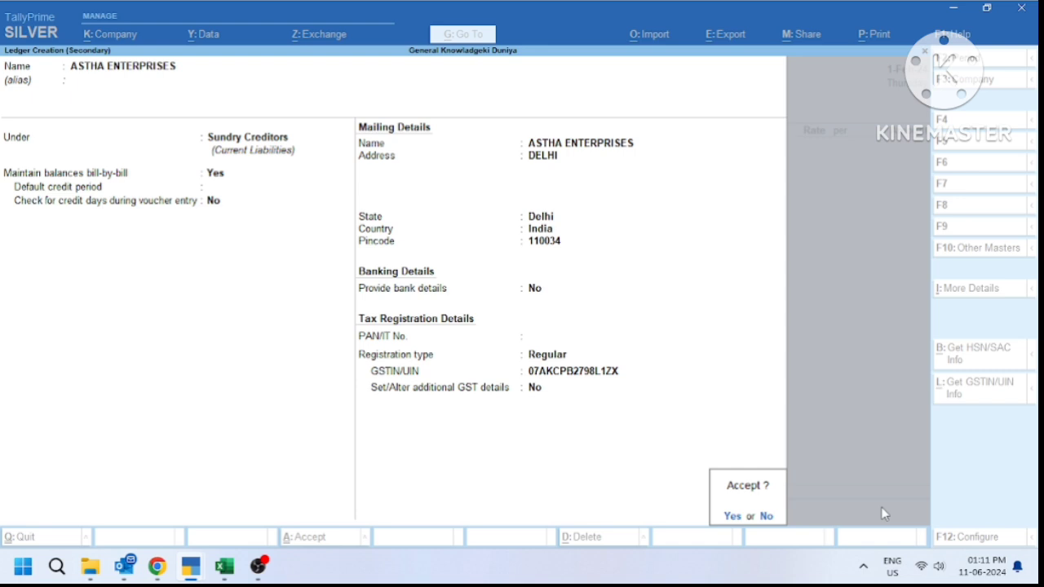
key(Return)
key(ctrl+a)
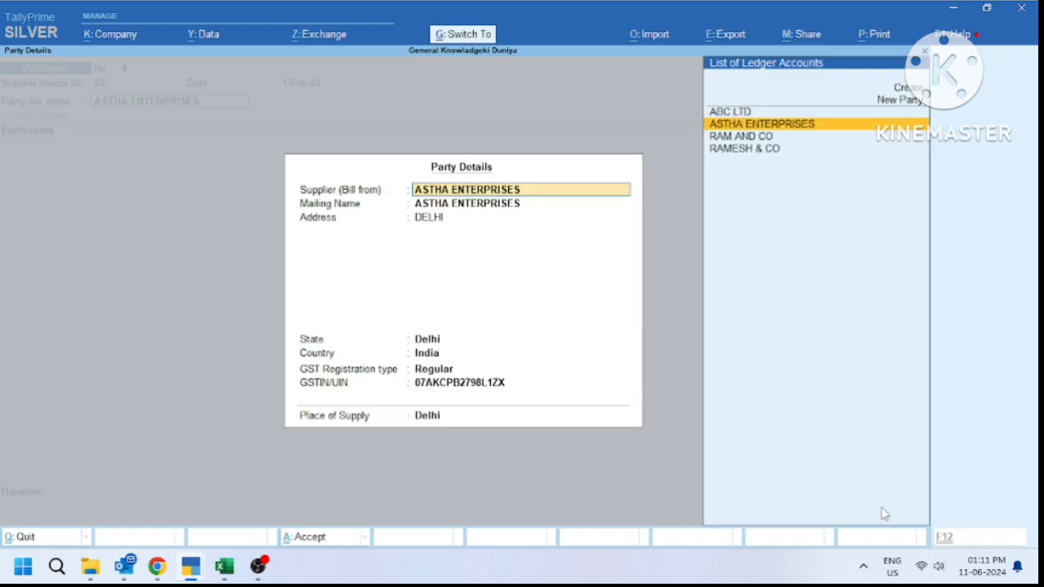
key(ctrl+a)
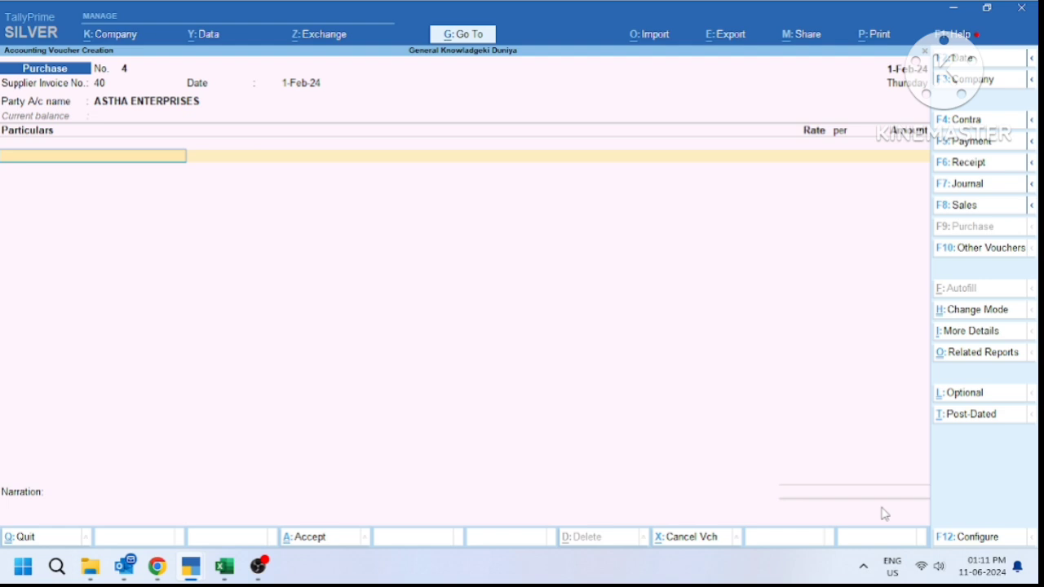
Create ledger COURIER & POSTAGE CHARGE under Indirect Expenses, GST applicable, HSN/SAC specified here
key(alt+c)
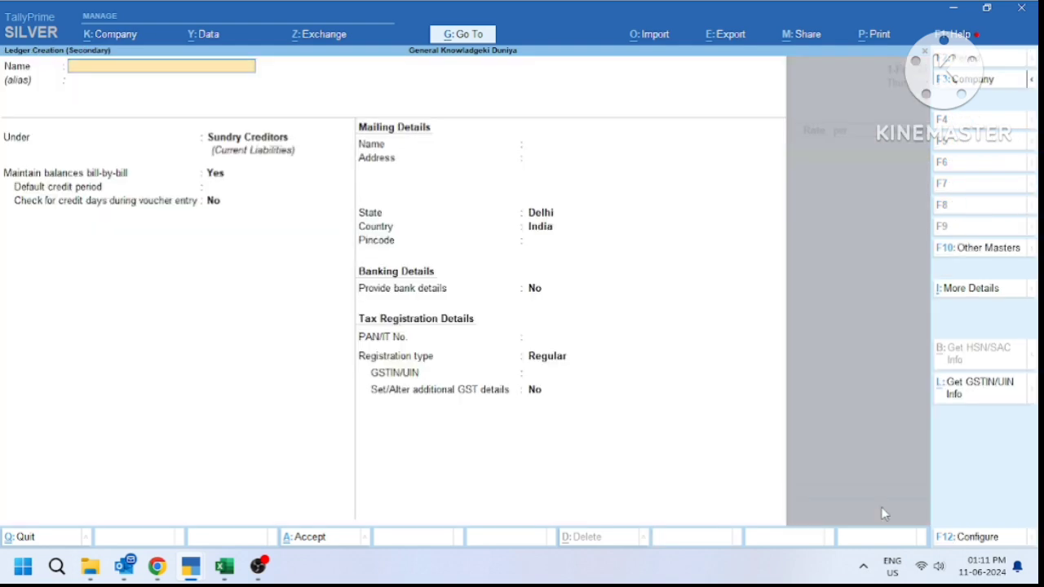
text(COURIER & POST)
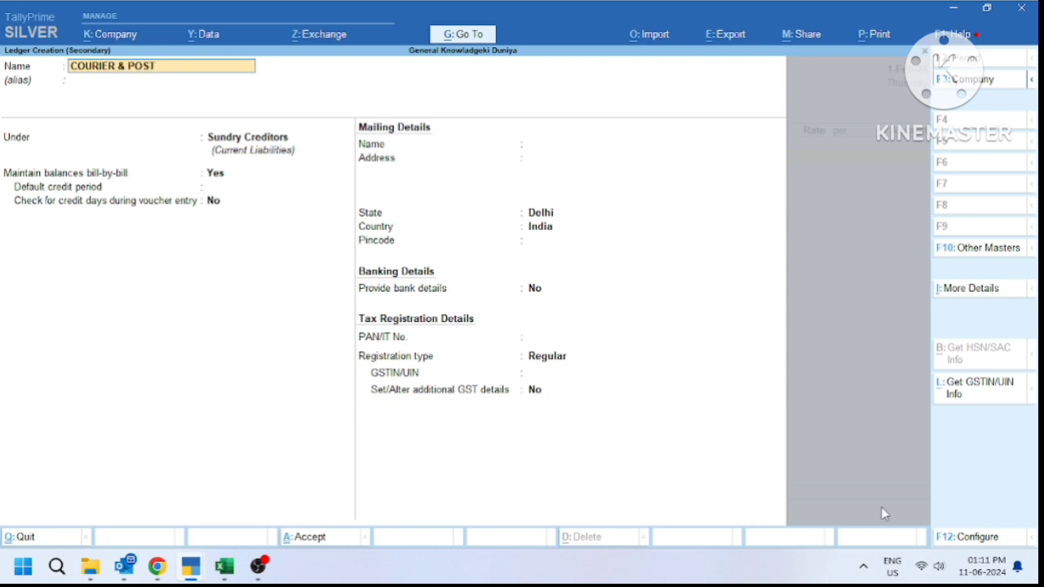
text(AGE CHARGE)
key(Return)
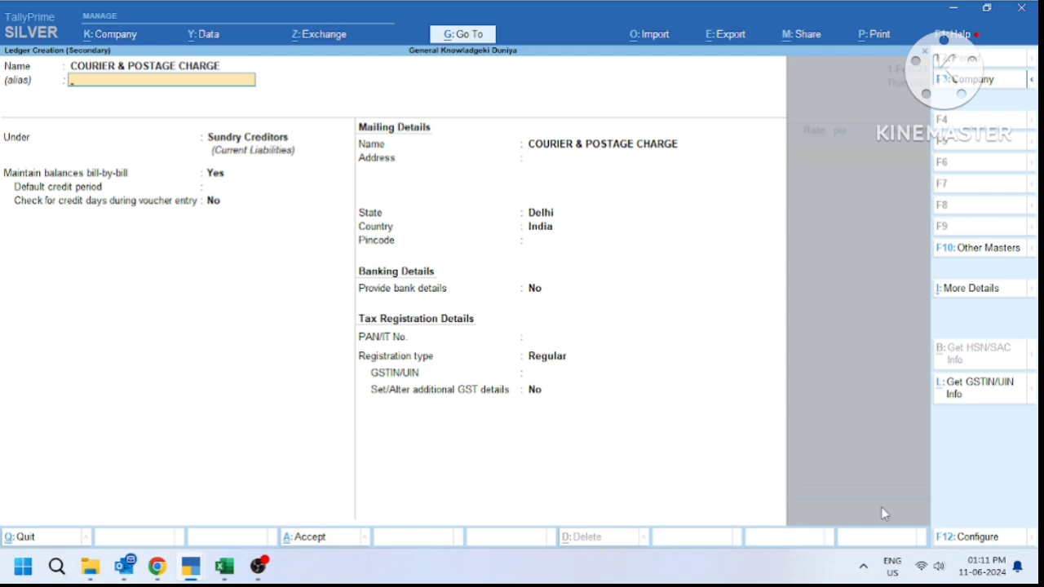
key(Return)
text(INDI)
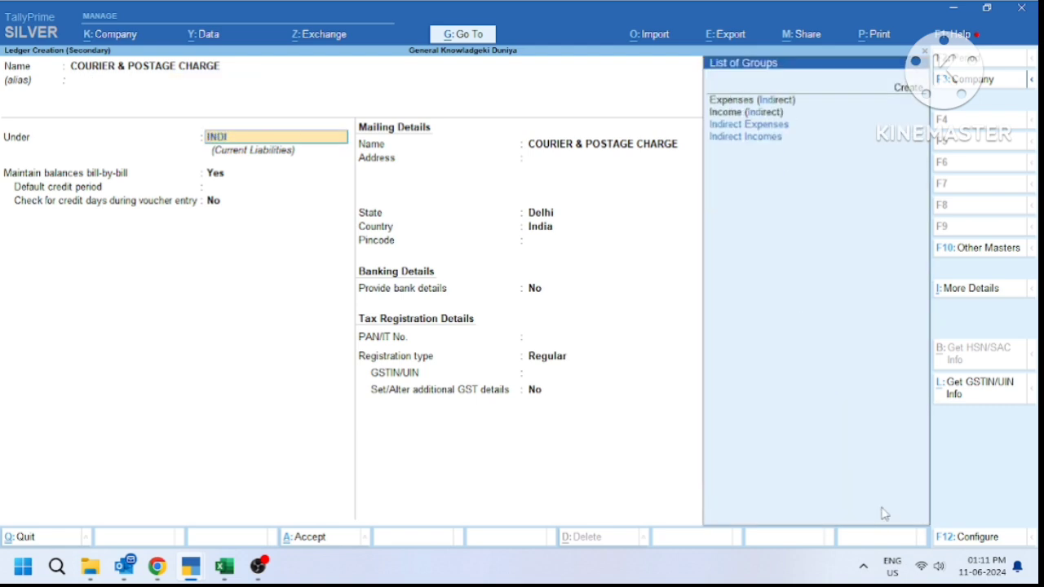
key(Down)
key(Return)
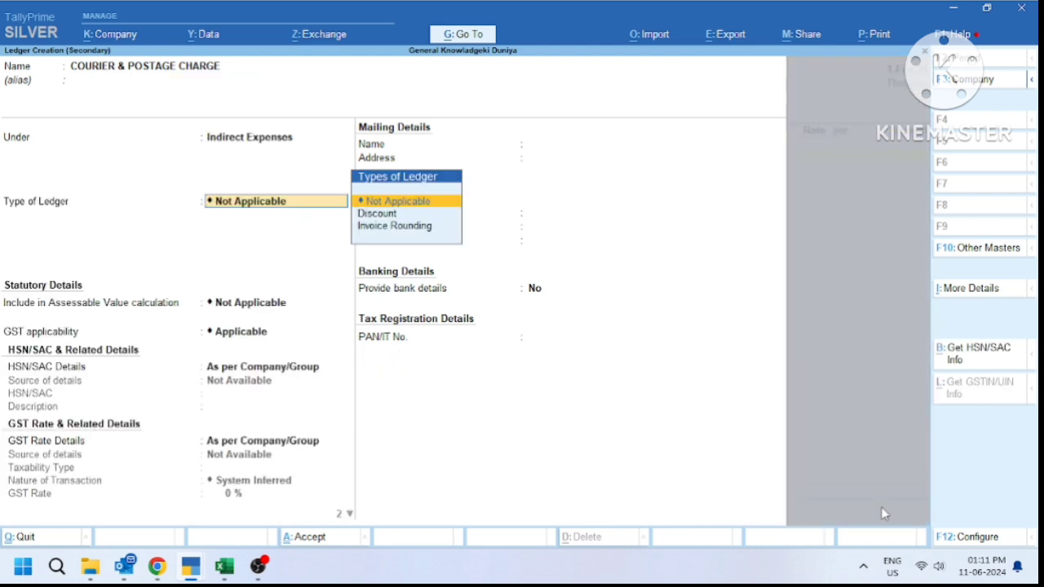
key(Return)
key(Return)
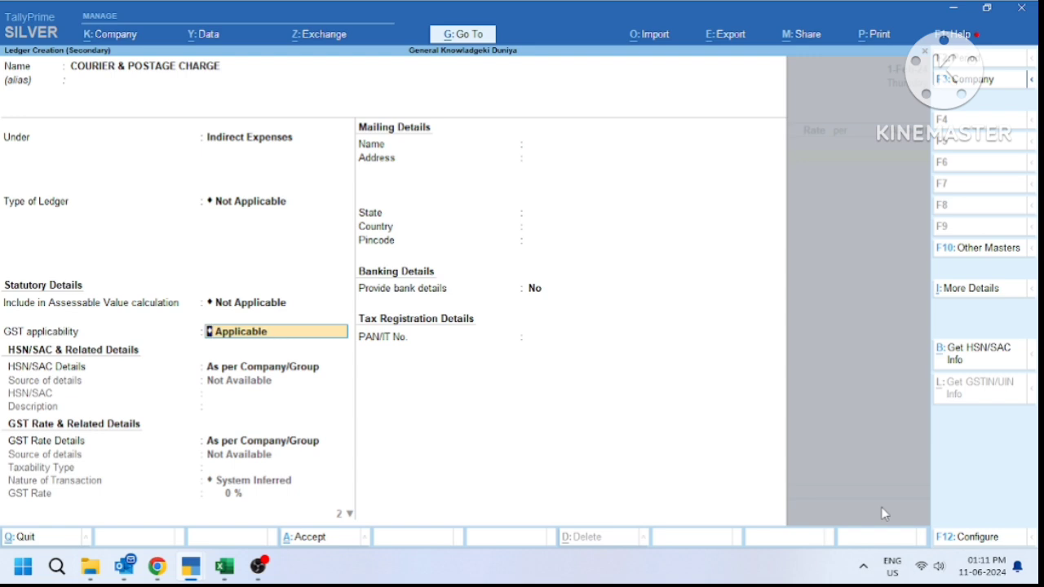
key(Return)
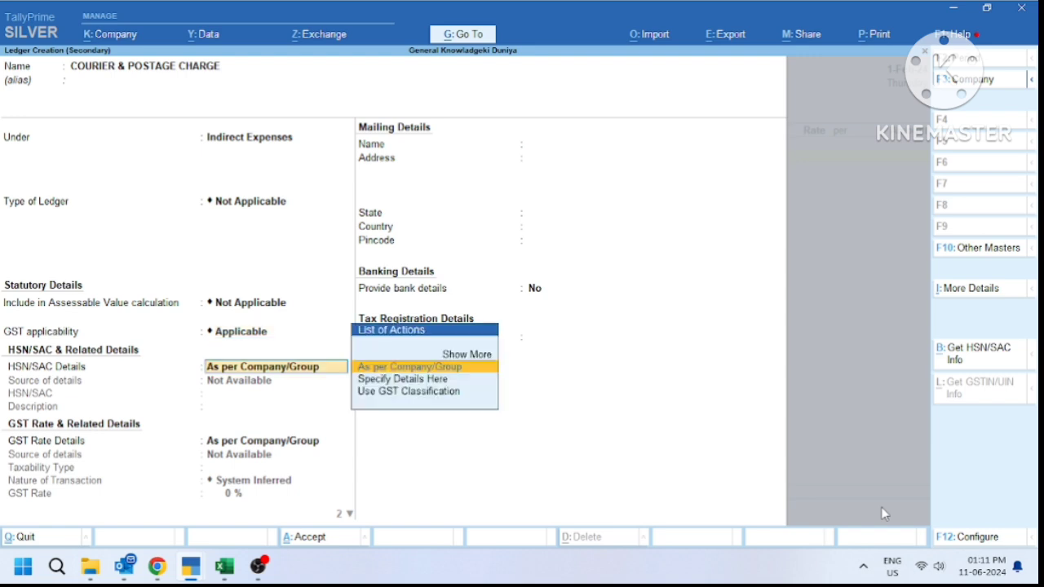
key(Down)
key(Return)
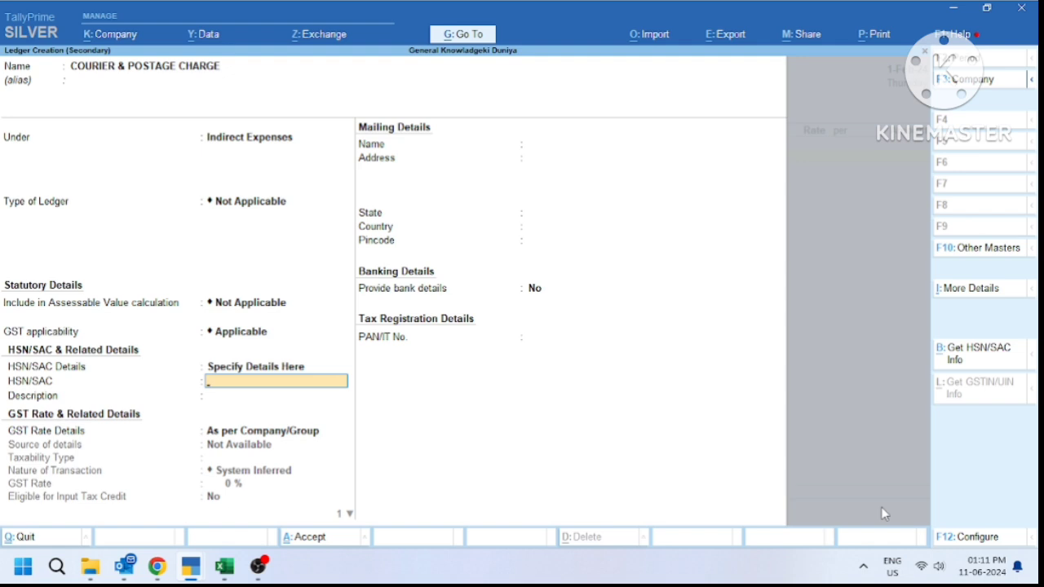
Locate and select SAC code 996812 on the invoice PDF
key(alt+Tab)
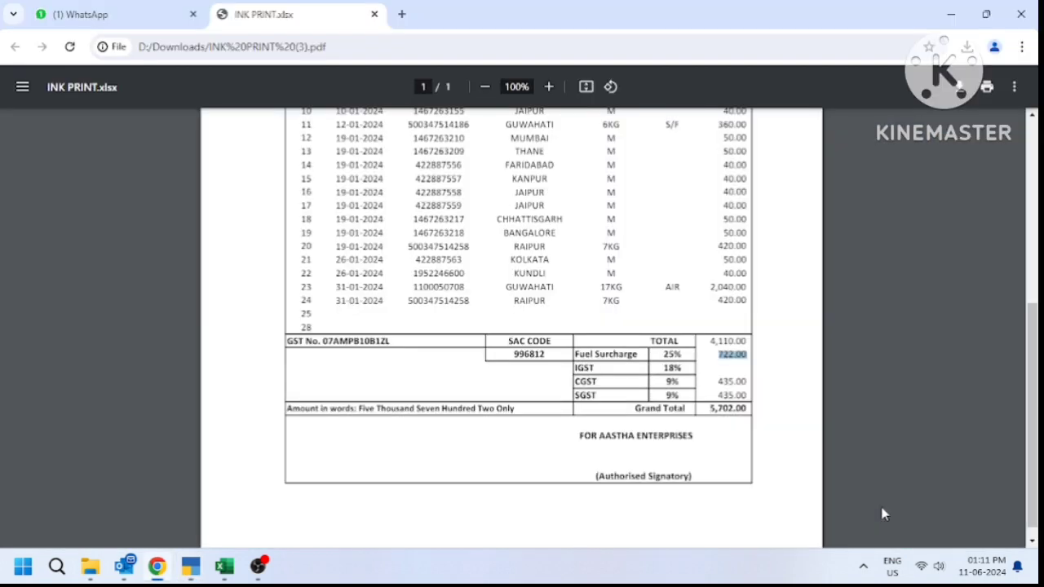
click(775, 326)
drag(549, 352, 509, 361)
Enter SAC 996812 and specify GST rate details here with Taxable taxability
key(alt+Tab)
text(996812)
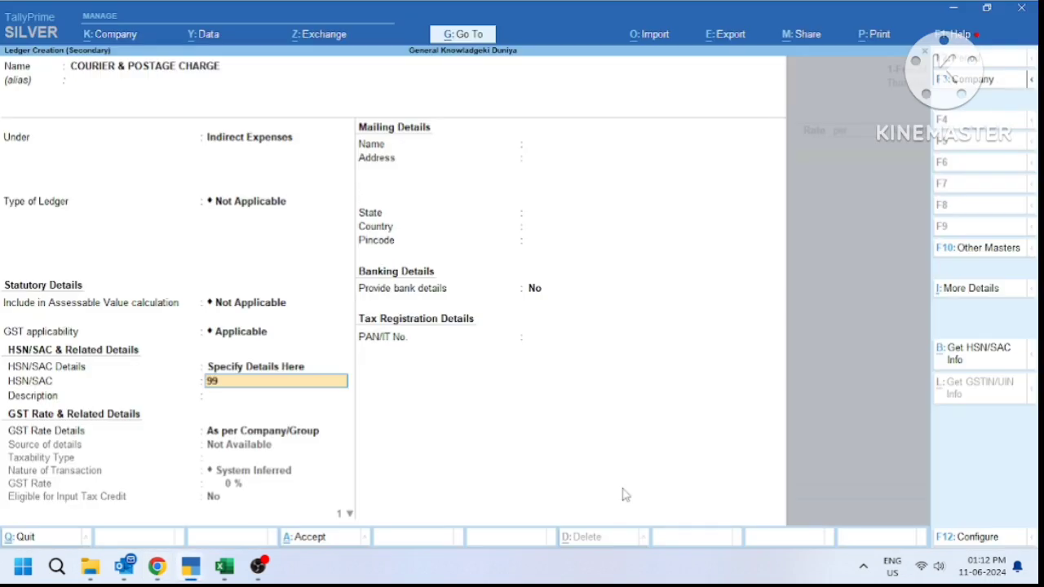
key(Return)
key(Return)
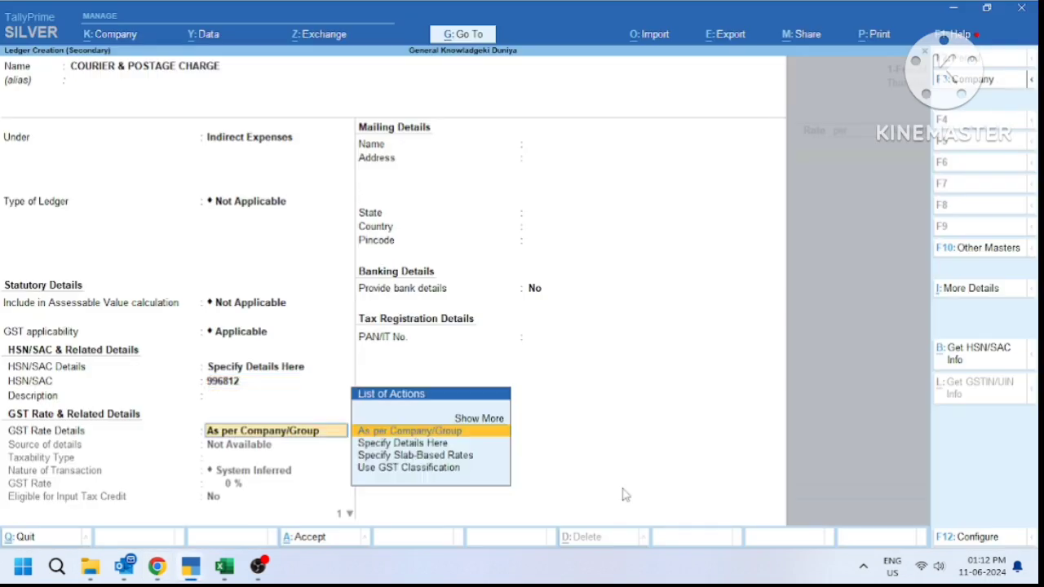
key(Down)
key(Return)
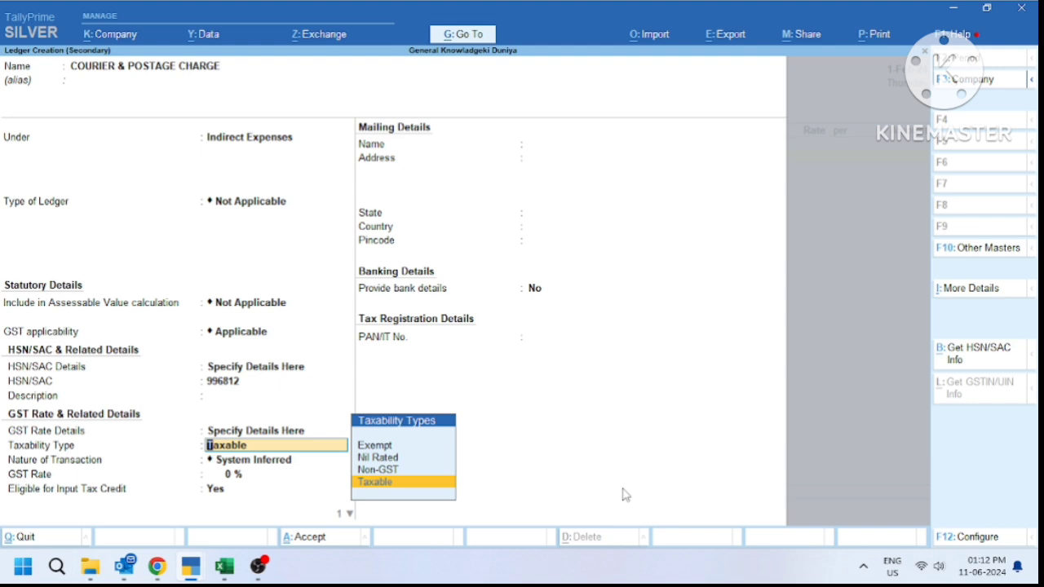
key(Return)
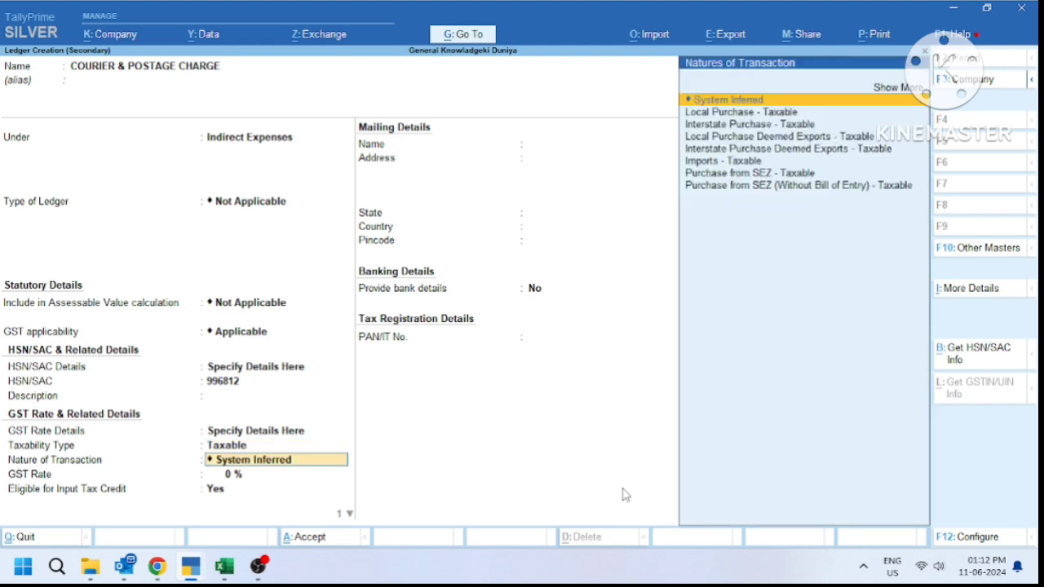
Set Local Purchase - Taxable at 18% for Services and save the ledger onto the voucher
key(Down)
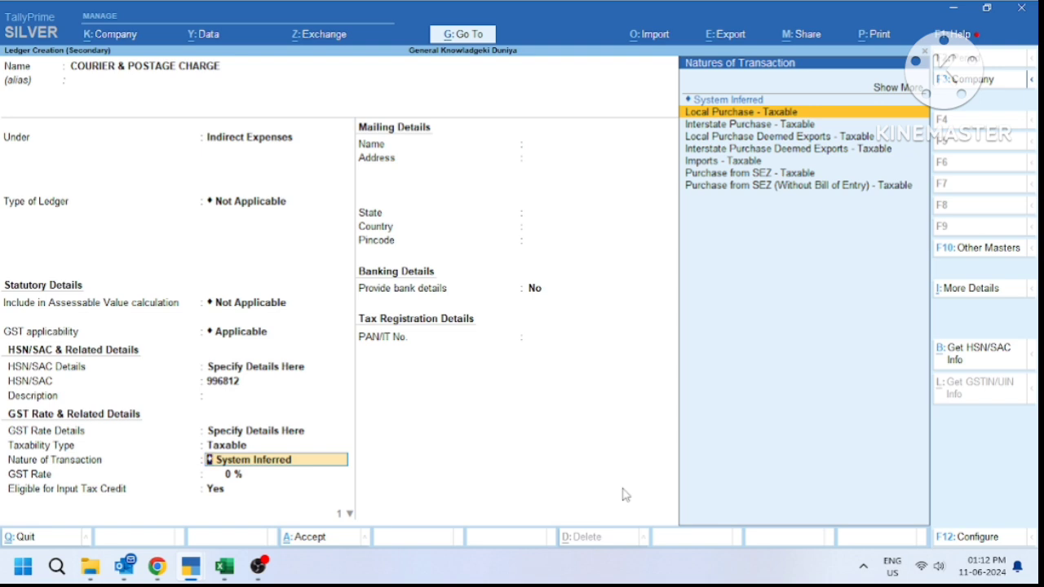
key(Return)
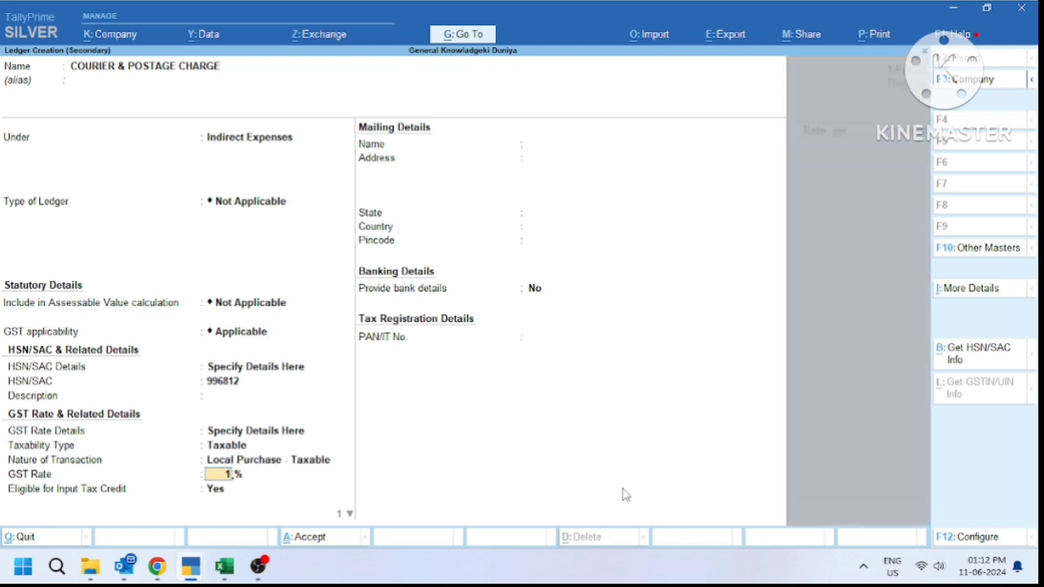
text(18)
key(Return)
key(Return)
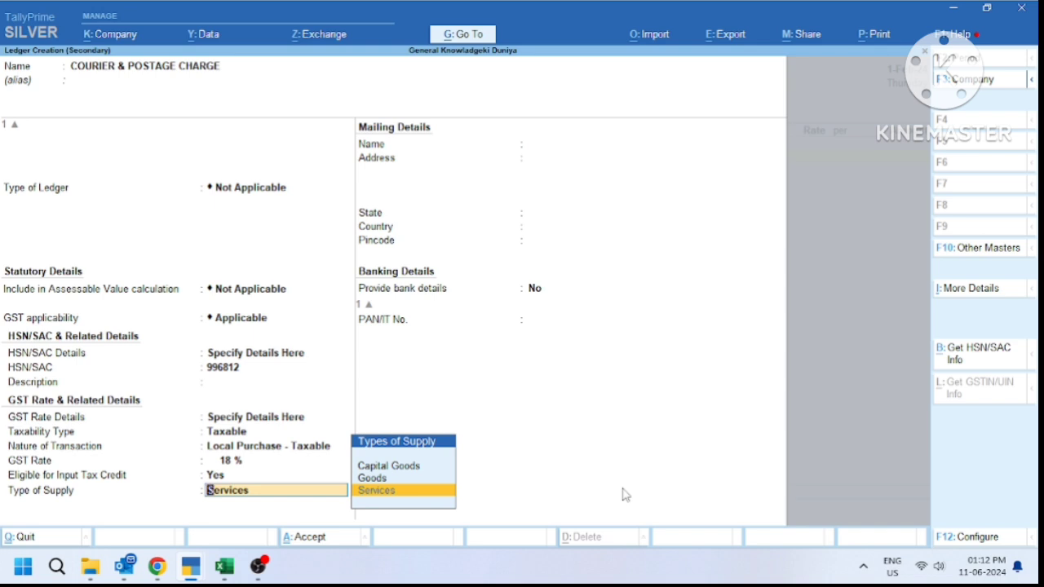
key(Return)
key(Return)
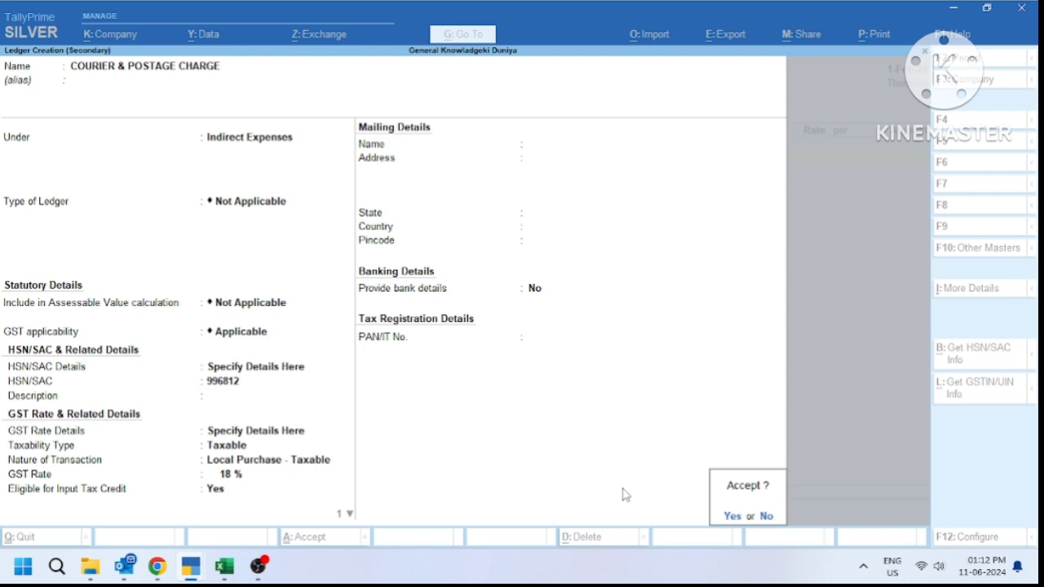
key(Return)
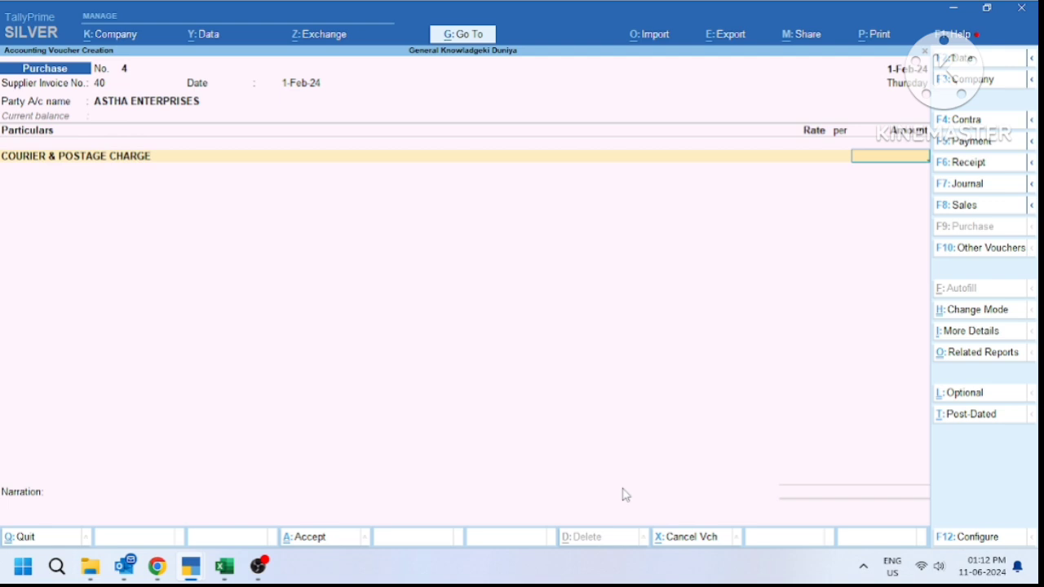
key(ctrl)
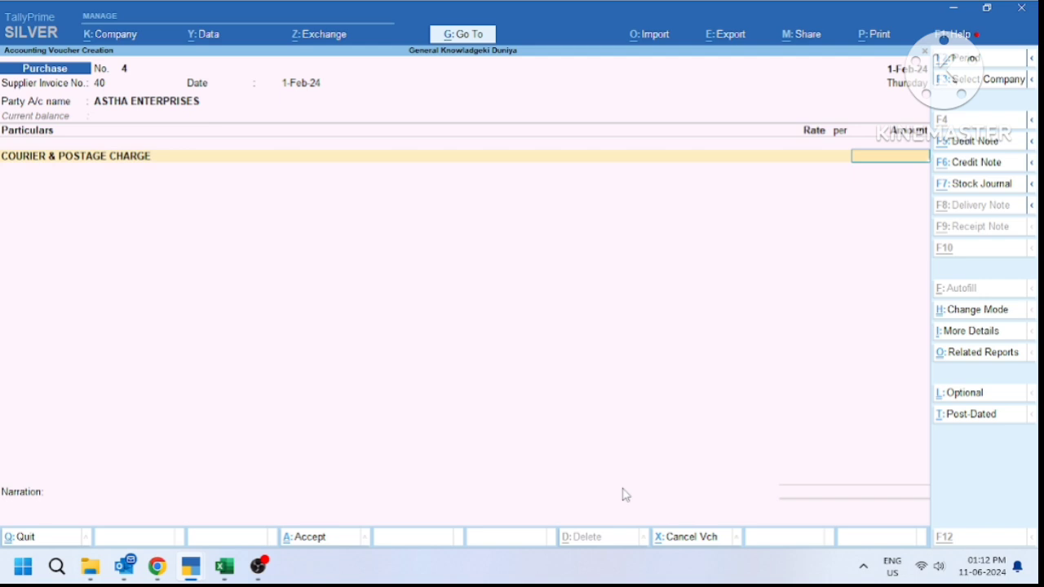
key(alt+Tab)
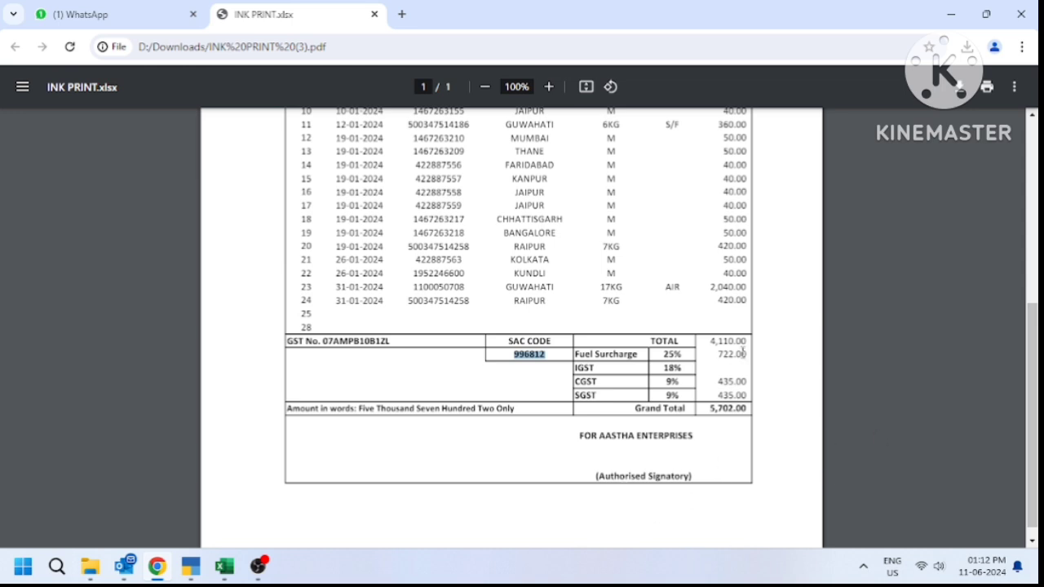
Highlight the invoice's 4,110.00 total and 722.00 fuel surcharge, then return to the voucher
drag(750, 339, 722, 349)
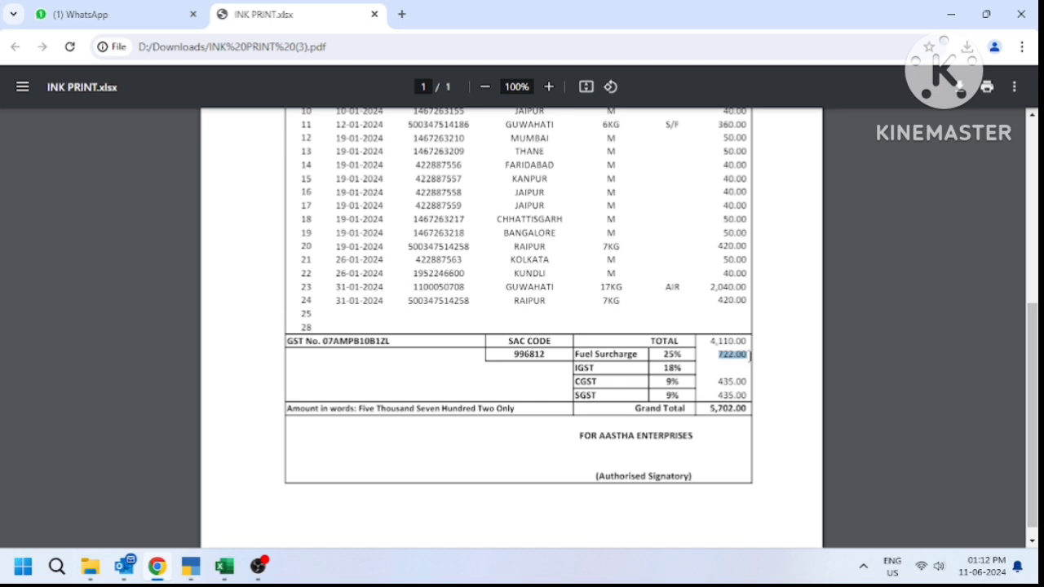
drag(748, 343, 716, 352)
key(alt+Tab)
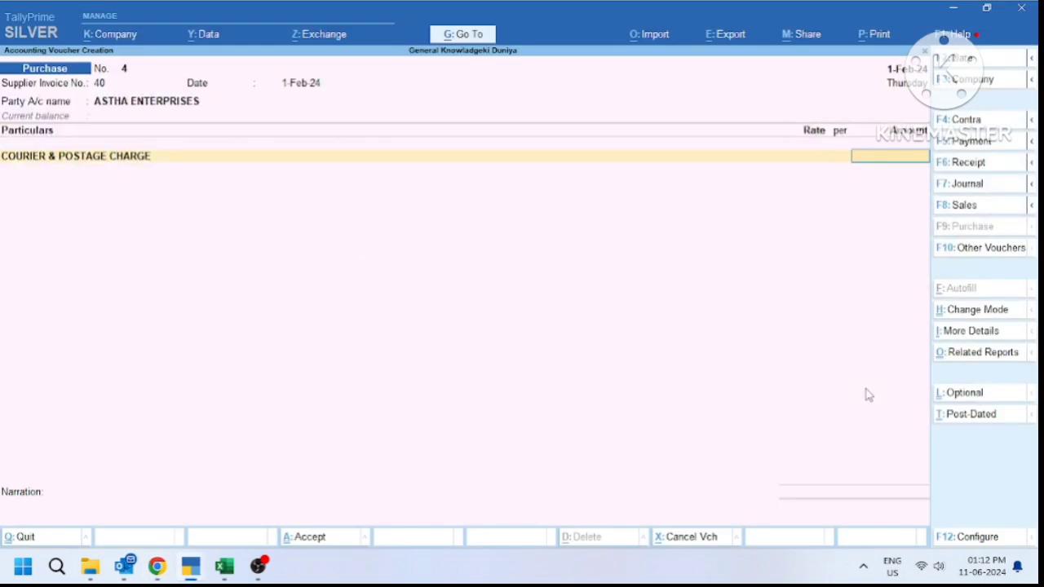
Enter 4,832.00 courier charge, add CGST and SGST of 434.88 each and 0.24 round off
text(4832)
key(Return)
key(Return)
key(Return)
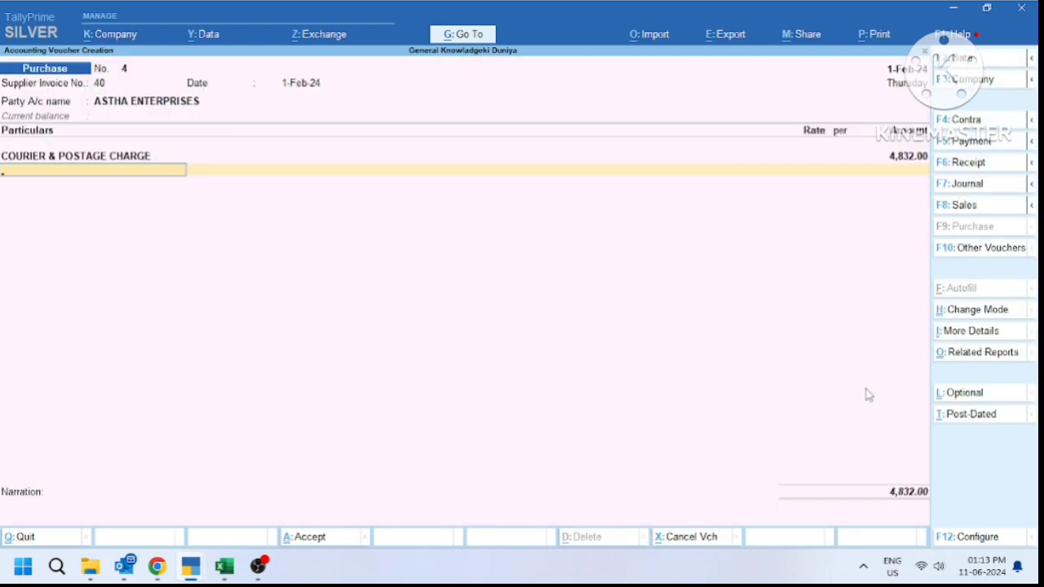
text(CGS)
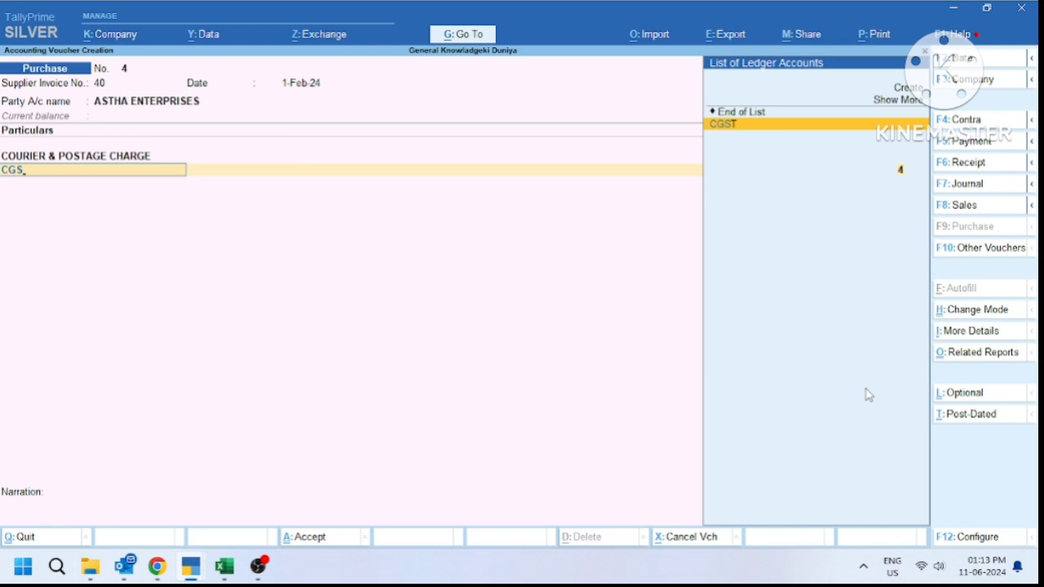
key(Return)
key(Return)
text(S)
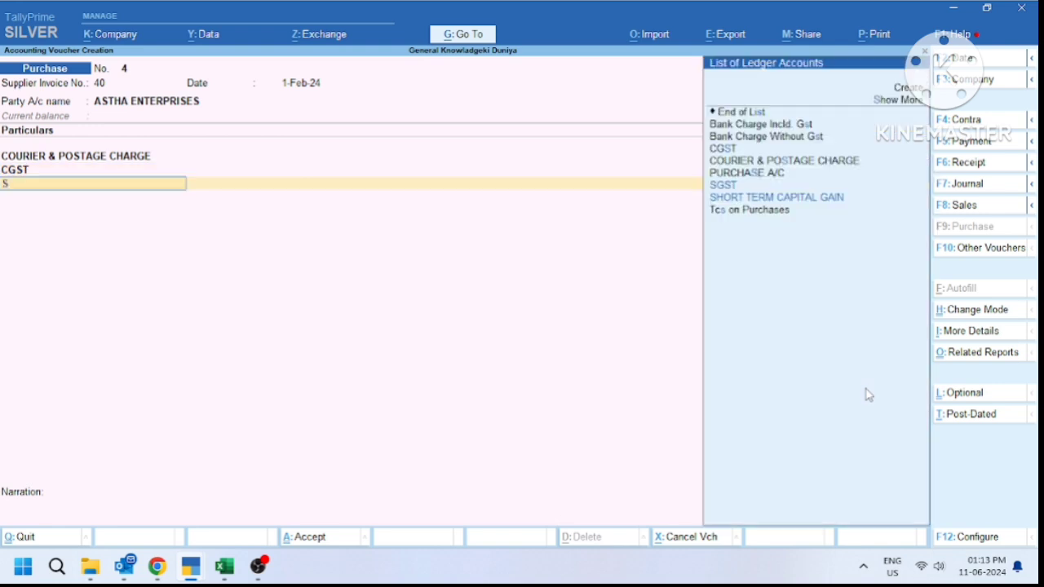
text(GST)
key(Return)
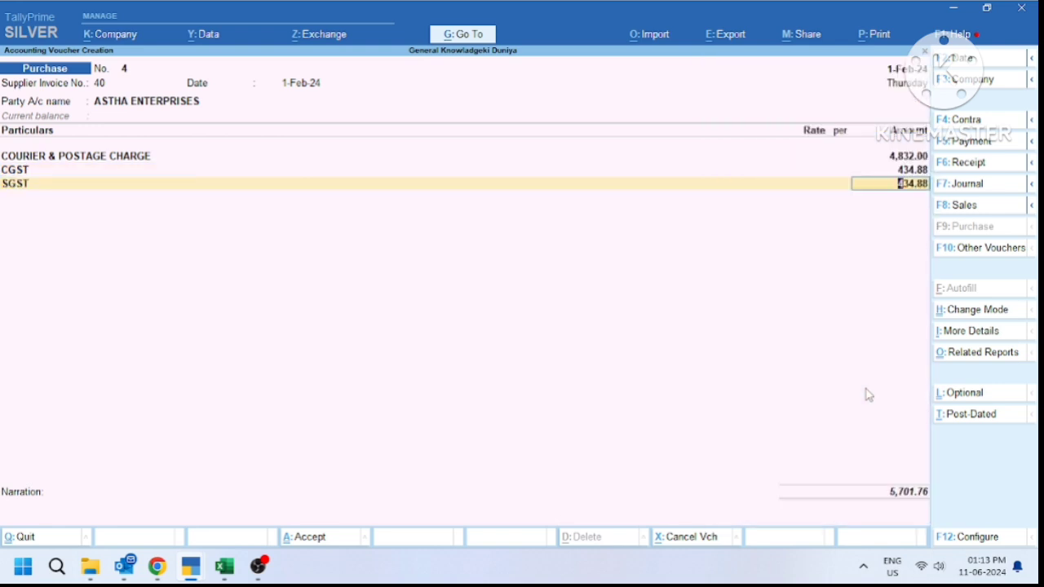
key(Return)
text(R)
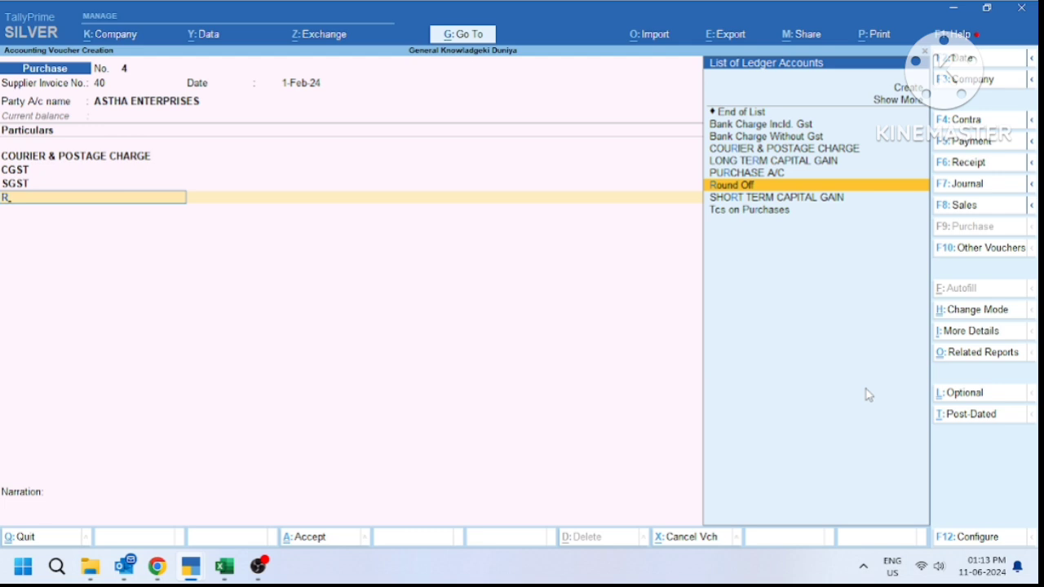
key(Return)
key(Return)
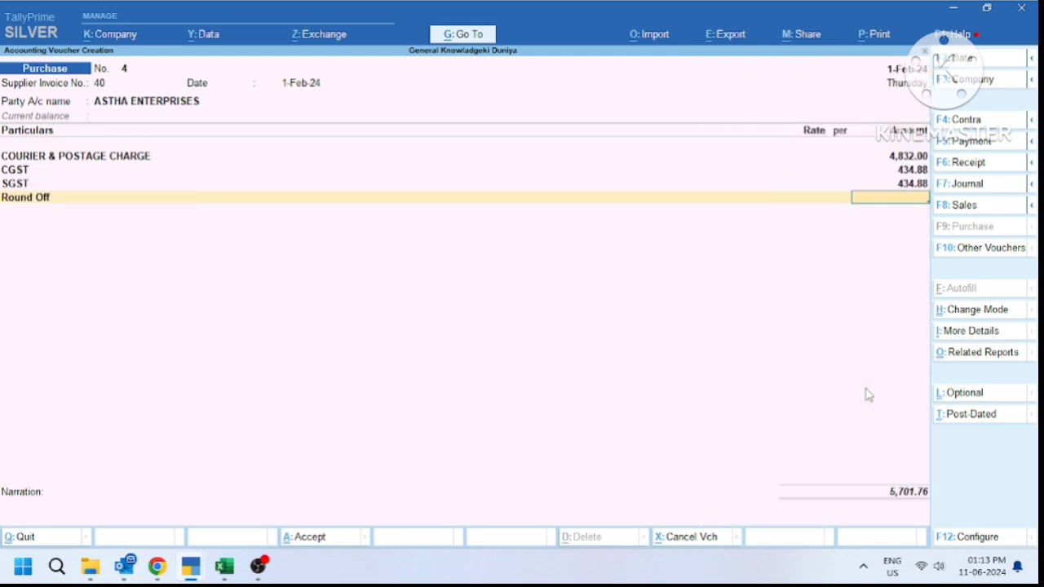
text(.24)
key(Return)
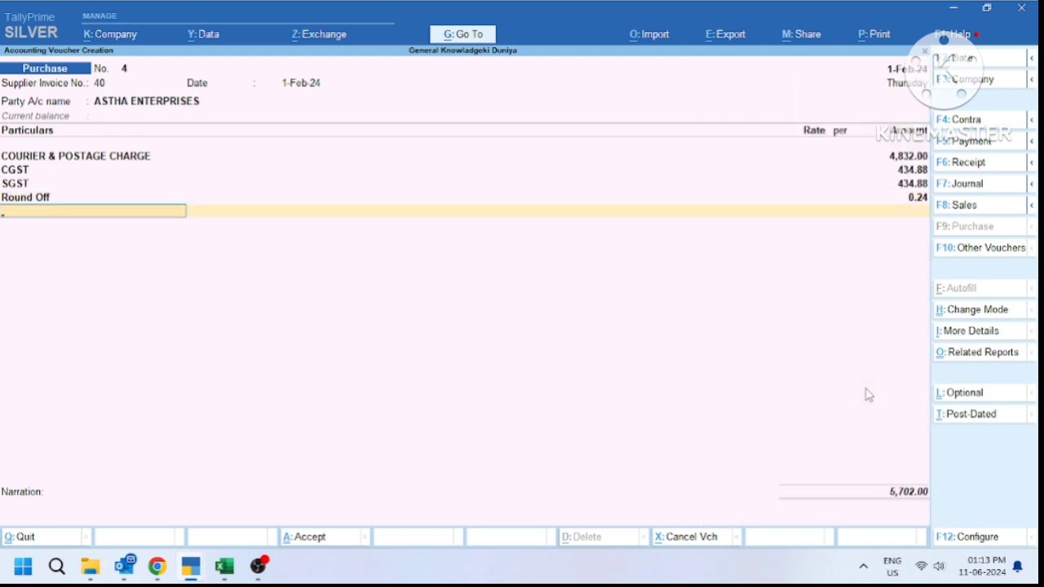
key(alt+Tab)
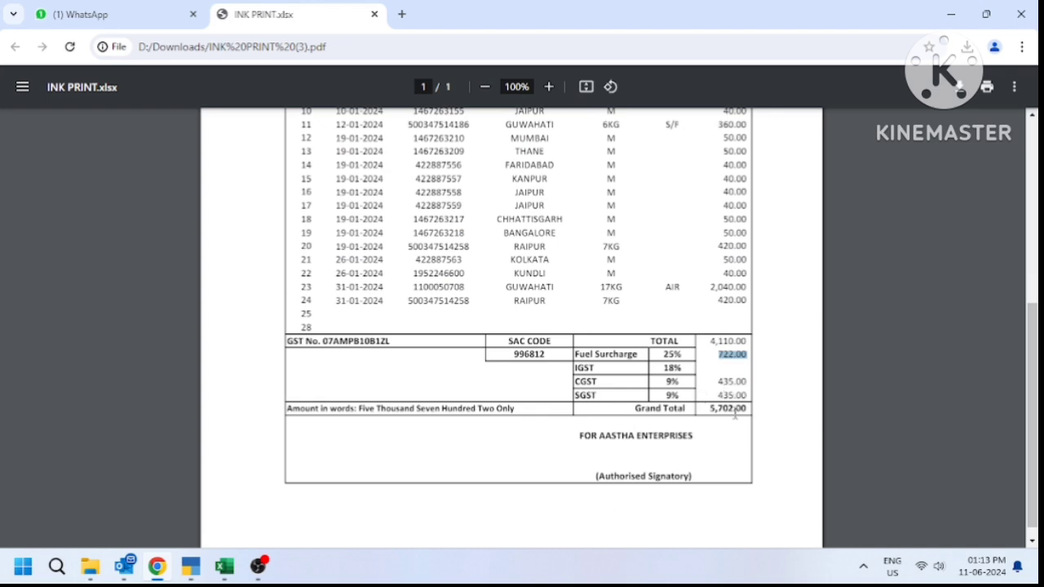
Compare totals with the invoice, then accept voucher 4 with new bill reference 40 for 5,702.00
key(alt+Tab)
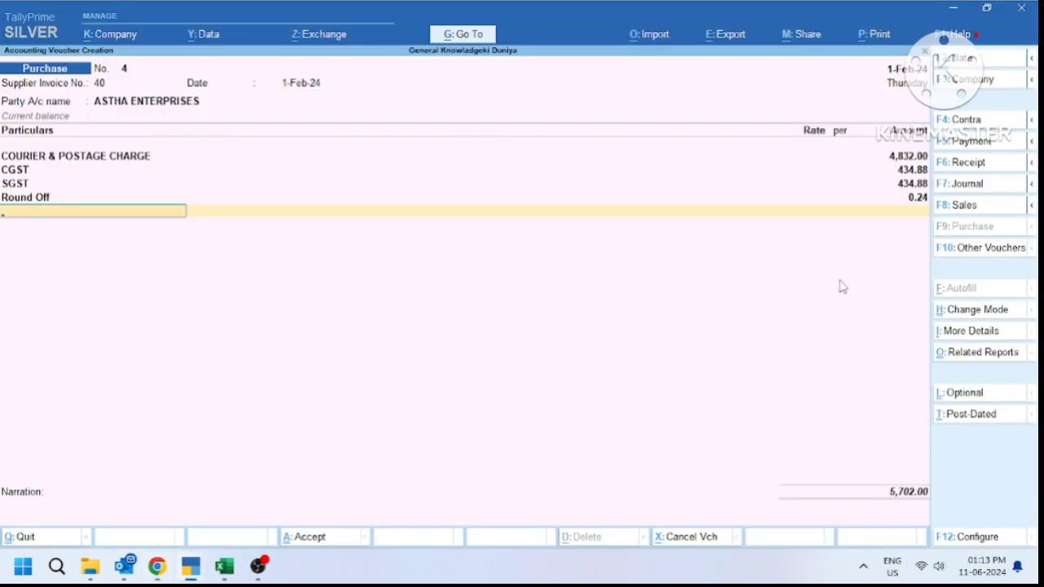
key(ctrl)
key(alt+Tab)
key(alt+Tab)
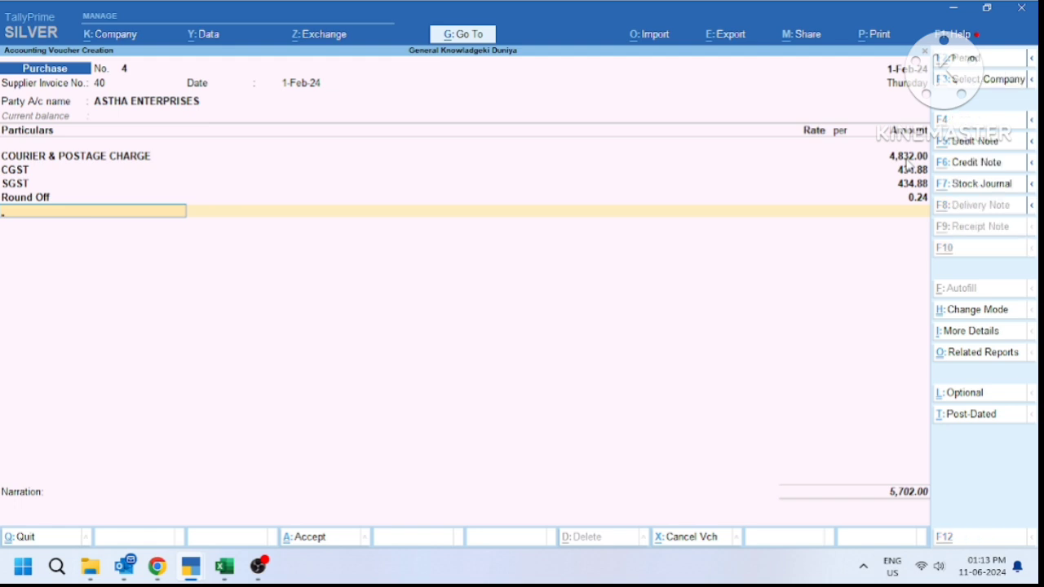
key(alt+Tab)
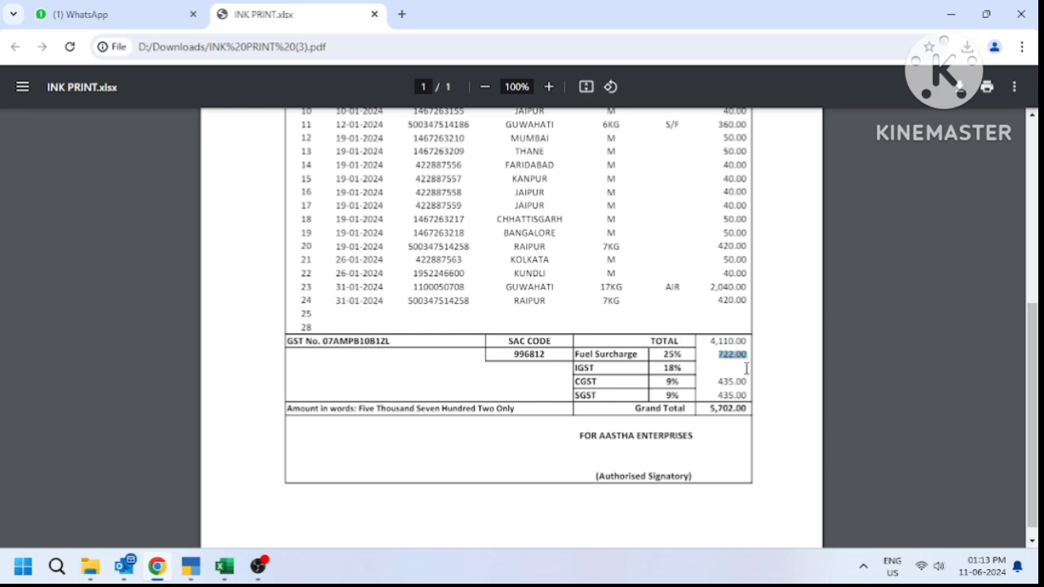
key(alt+Tab)
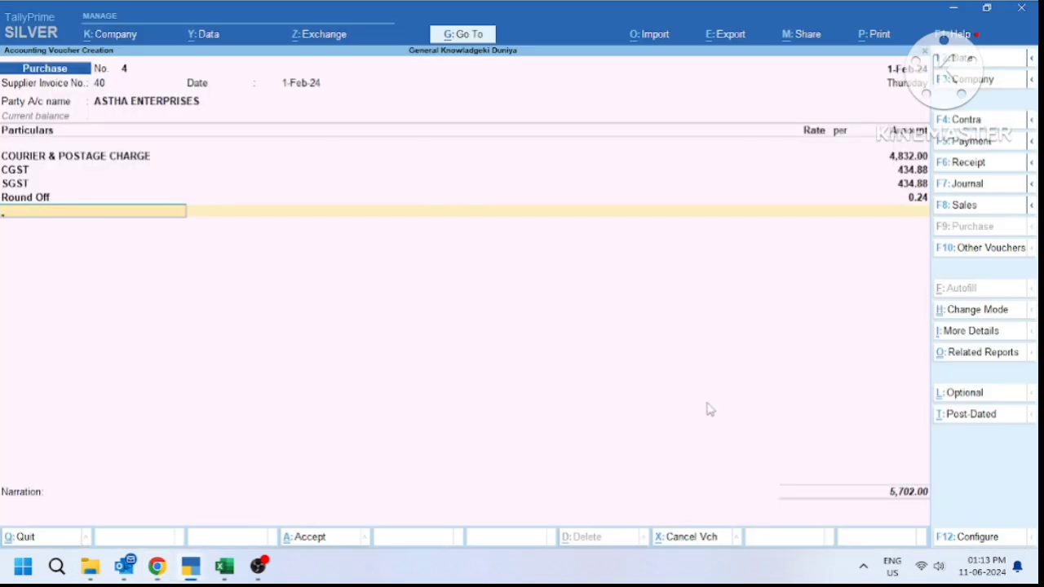
key(Return)
key(Return)
key(Return)
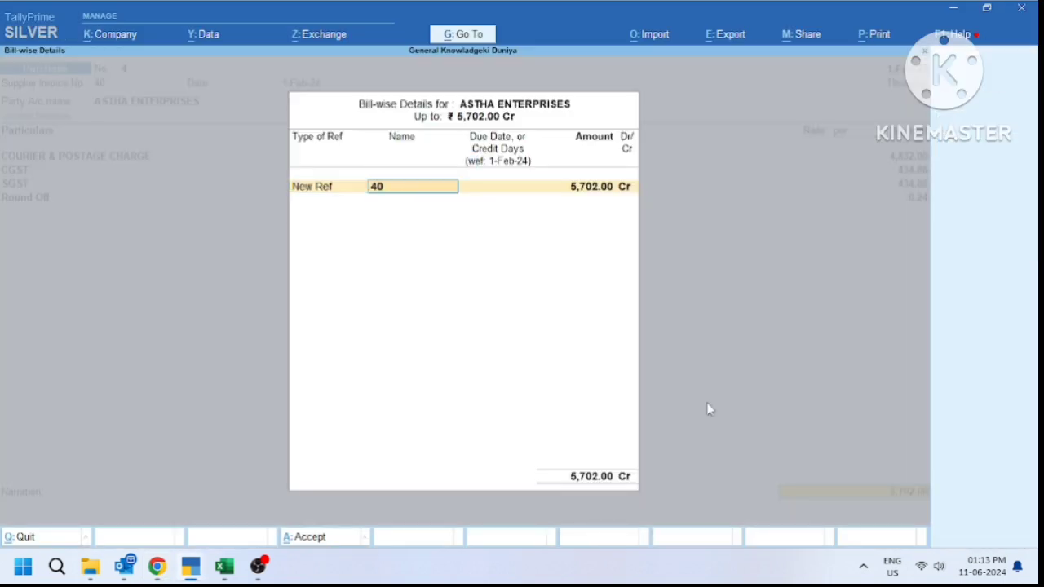
key(Return)
key(Return)
key(Return)
key(Return)
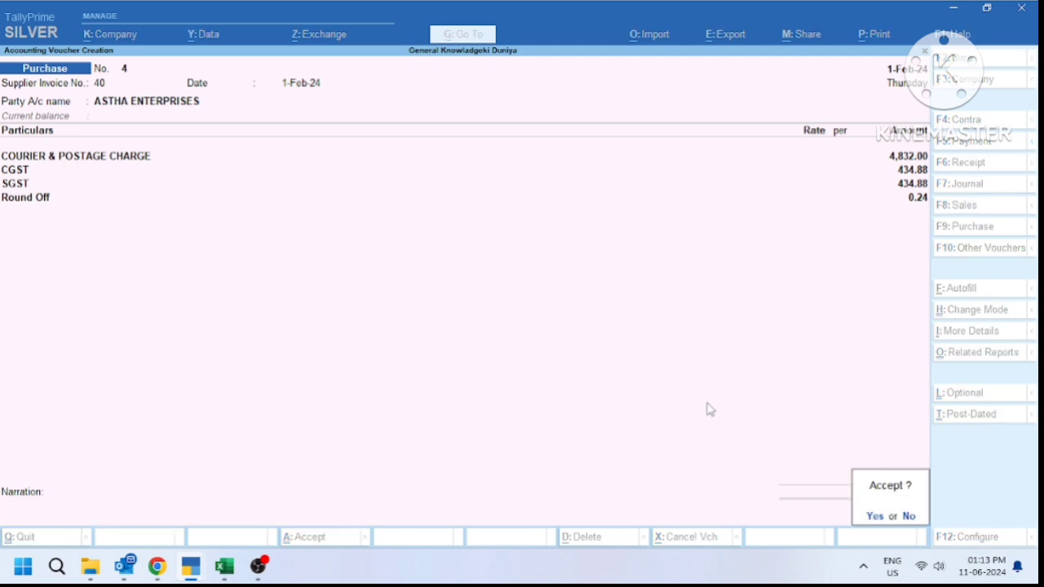
key(Return)
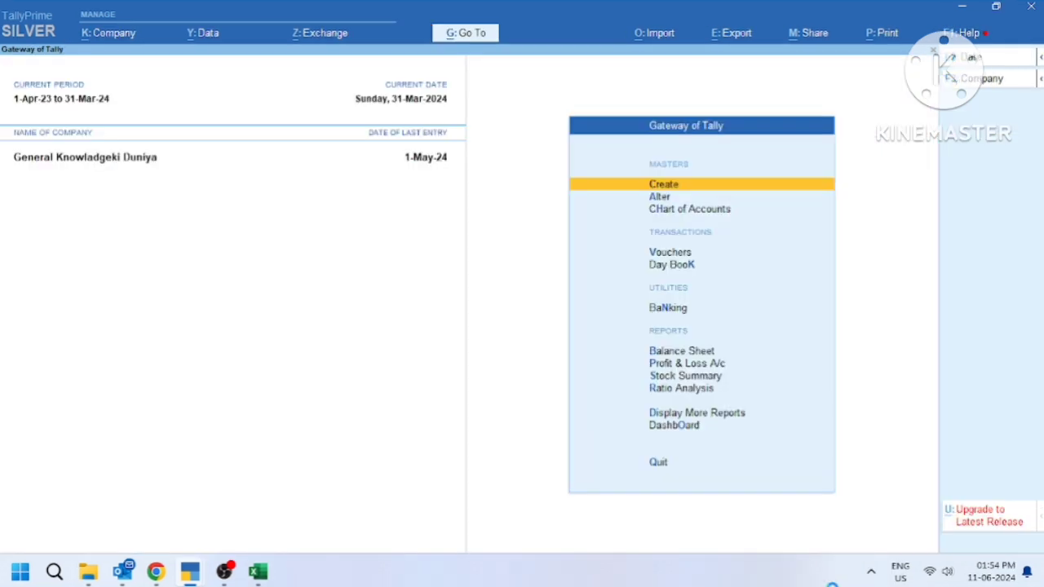
Open the GSTR-3B return from the GST reports
key(d)
key(Down)
key(Down)
key(Down)
key(Down)
key(Down)
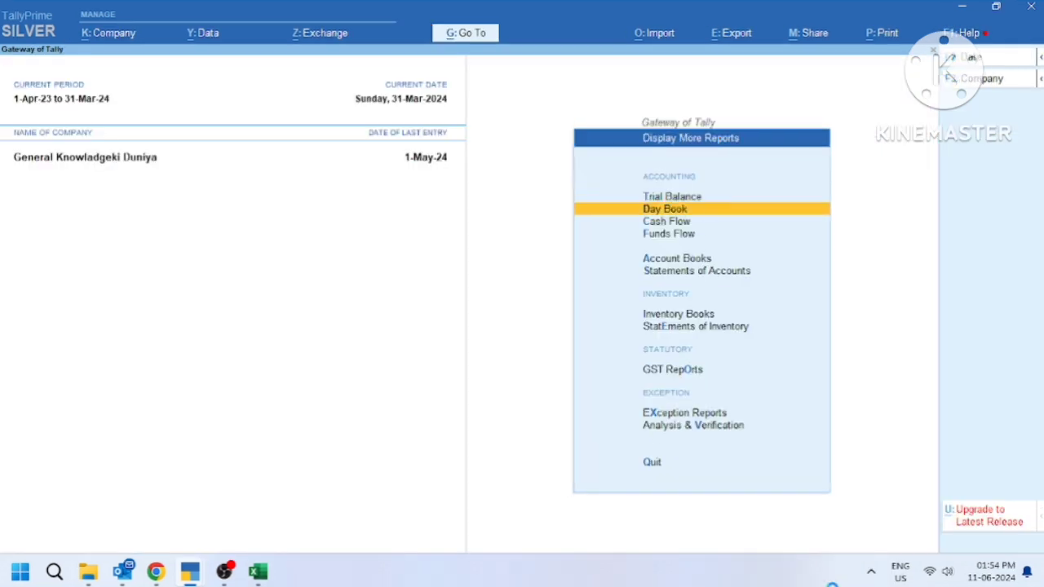
key(Down)
key(Down)
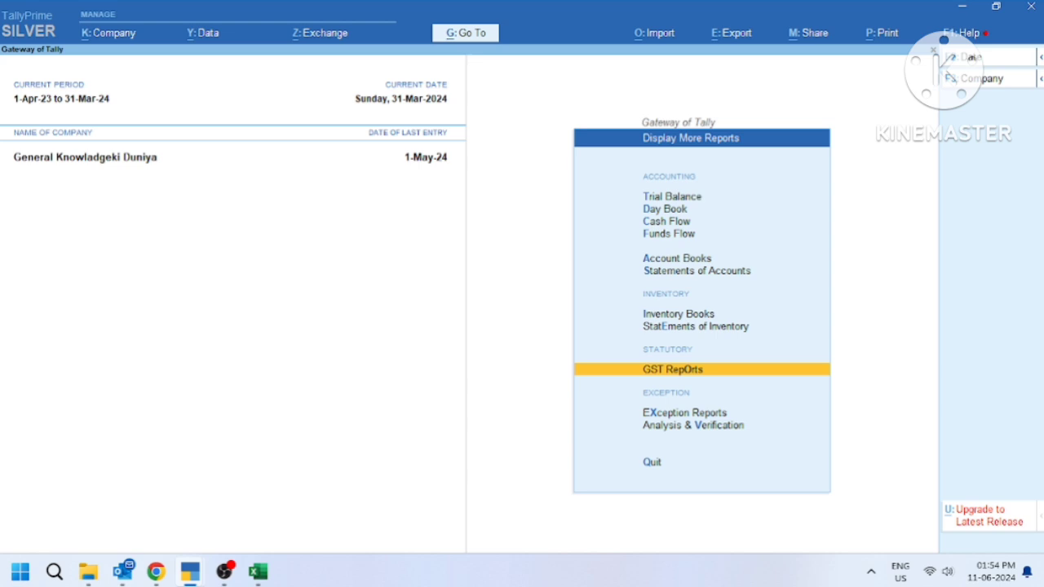
key(Return)
key(Down)
key(Down)
key(Return)
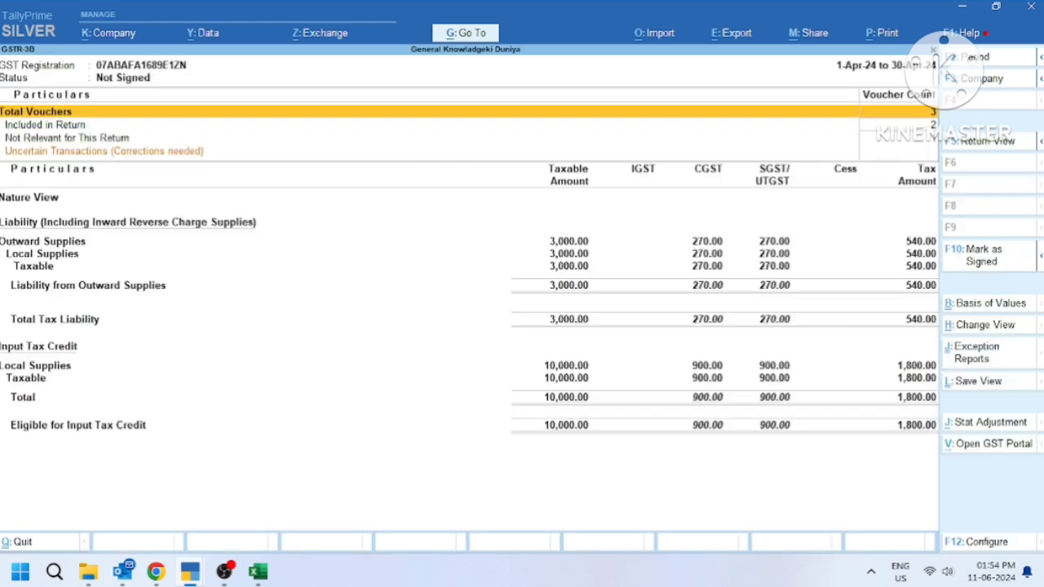
Set the GSTR-3B period to 1-2-2024 through 28-2-2024
key(F2)
text(1.4)
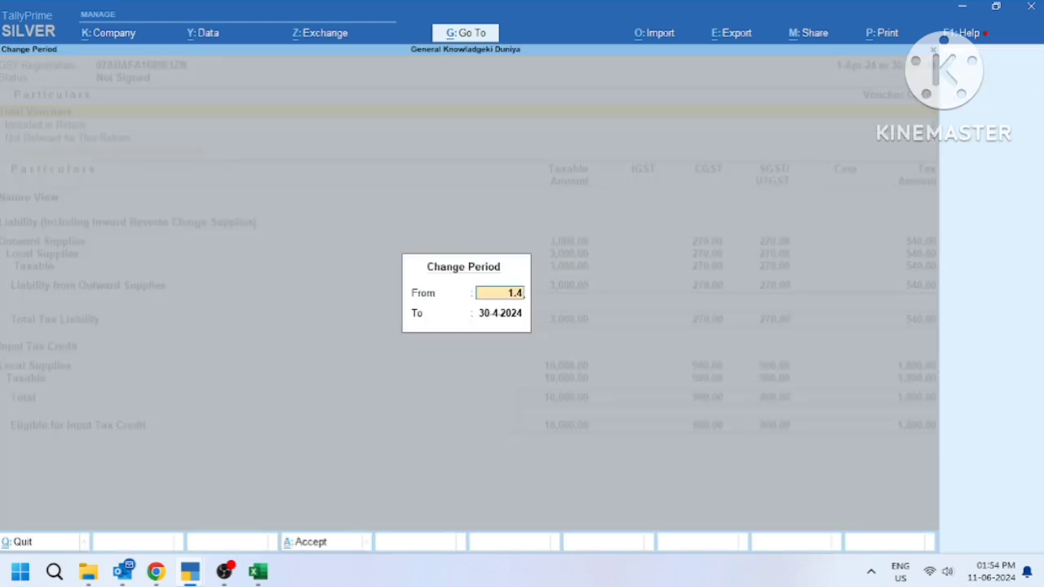
key(BackSpace)
key(BackSpace)
text(.2.24)
key(Return)
text(28.2.24)
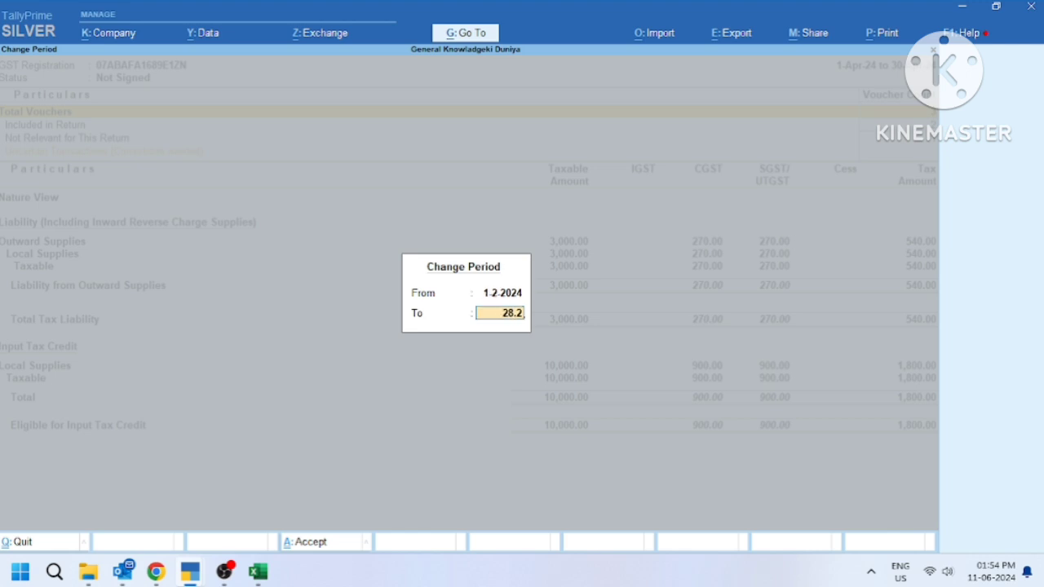
key(Return)
Drill into the 4,832.00 taxable local purchases and return to the summary
key(Down)
key(Down)
key(Down)
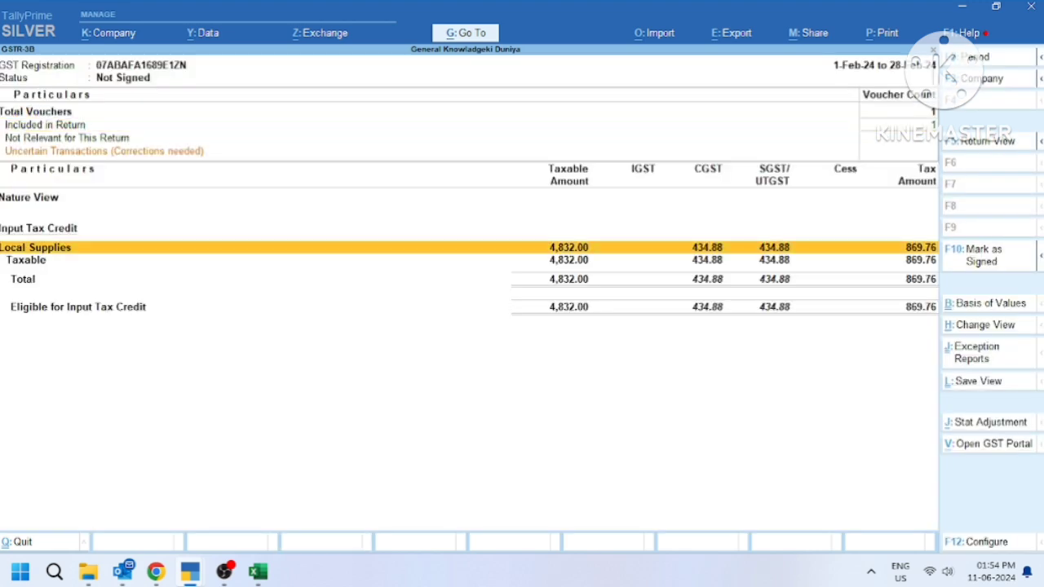
key(Up)
key(Up)
key(Down)
key(Down)
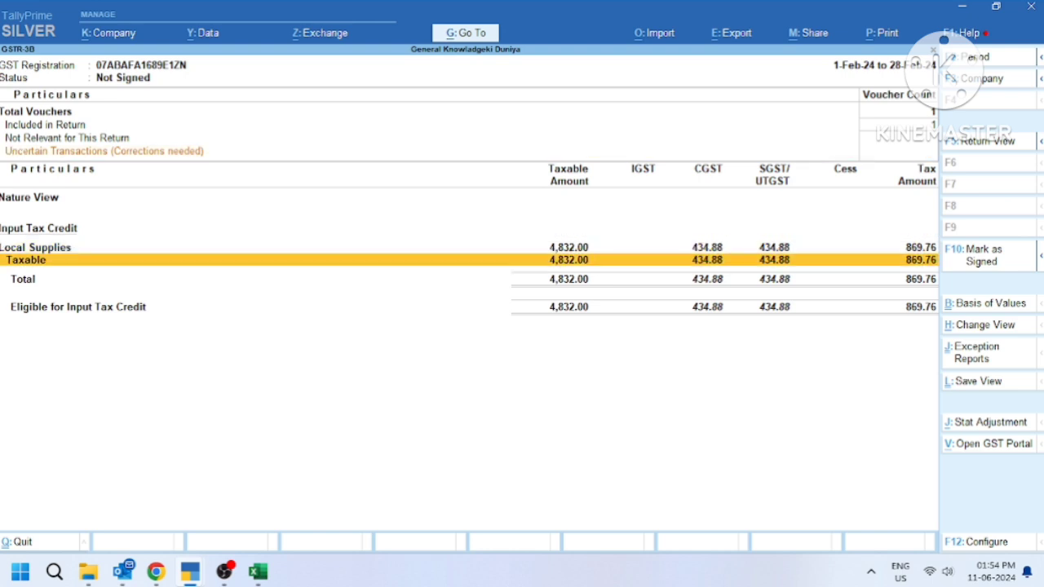
key(Return)
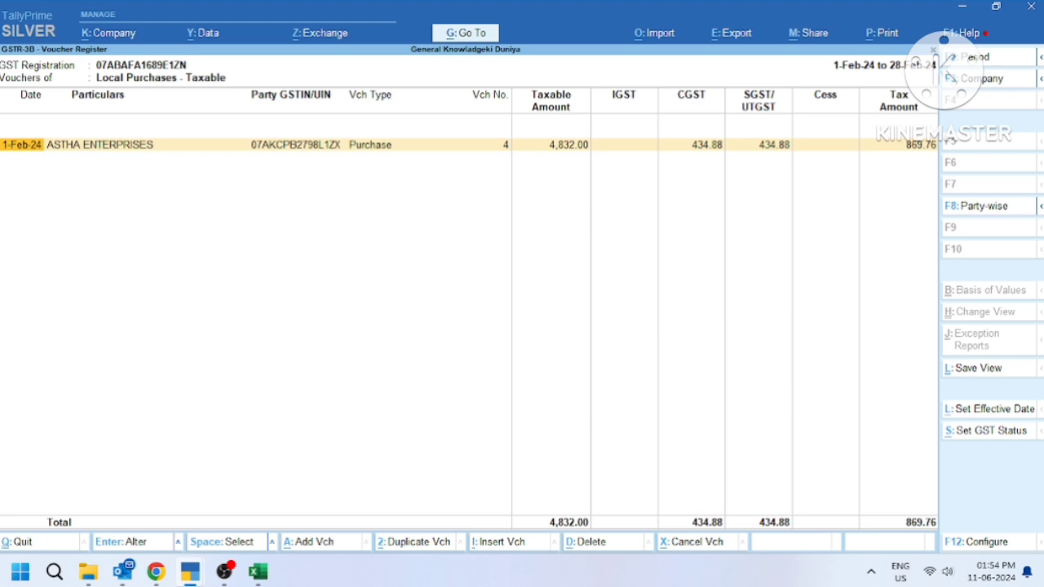
key(Escape)
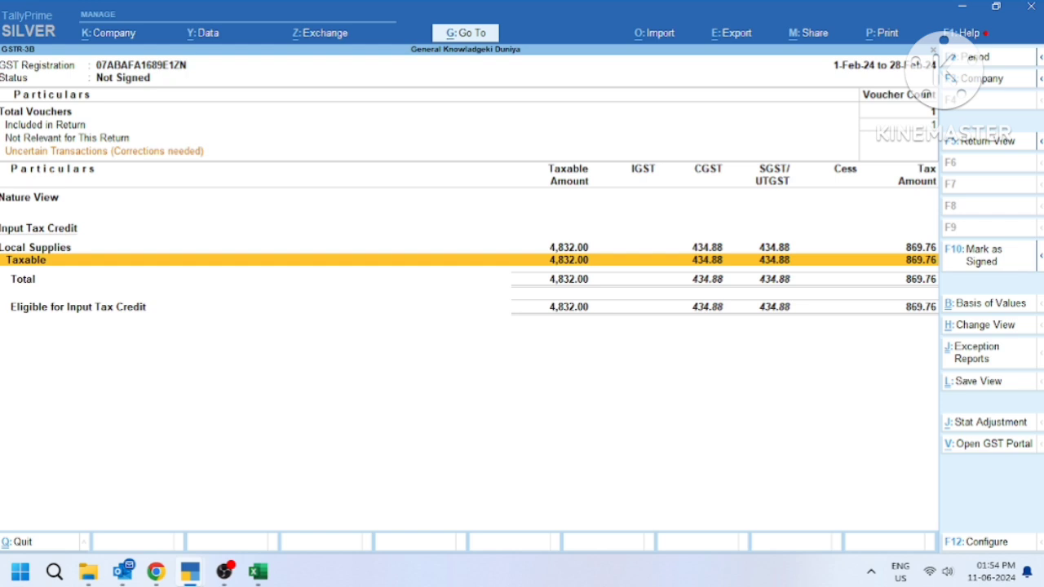
Back out to Gateway of Tally and start a journal voucher dated 1-Feb-24
key(Escape)
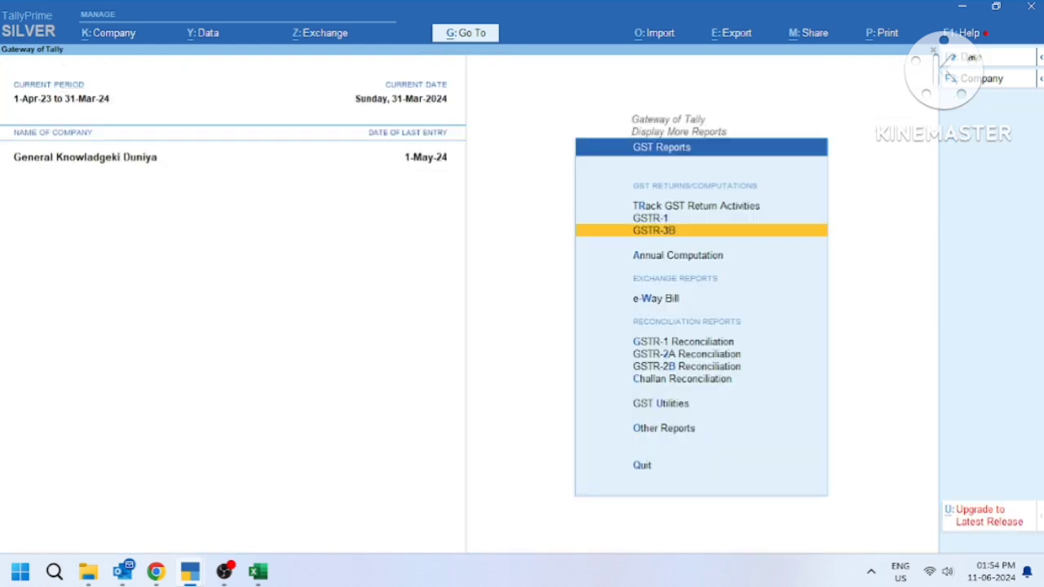
key(Escape)
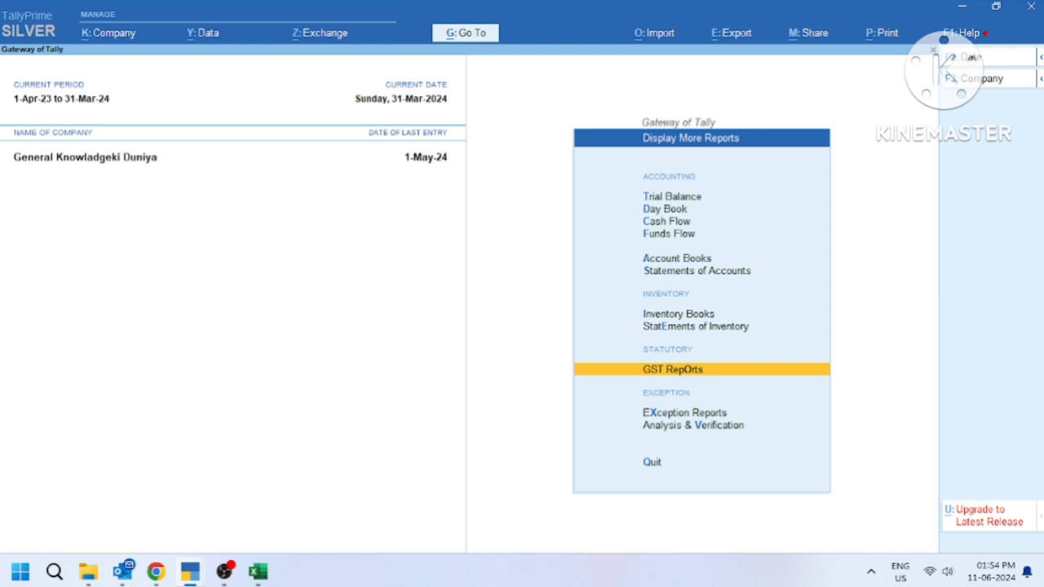
key(Escape)
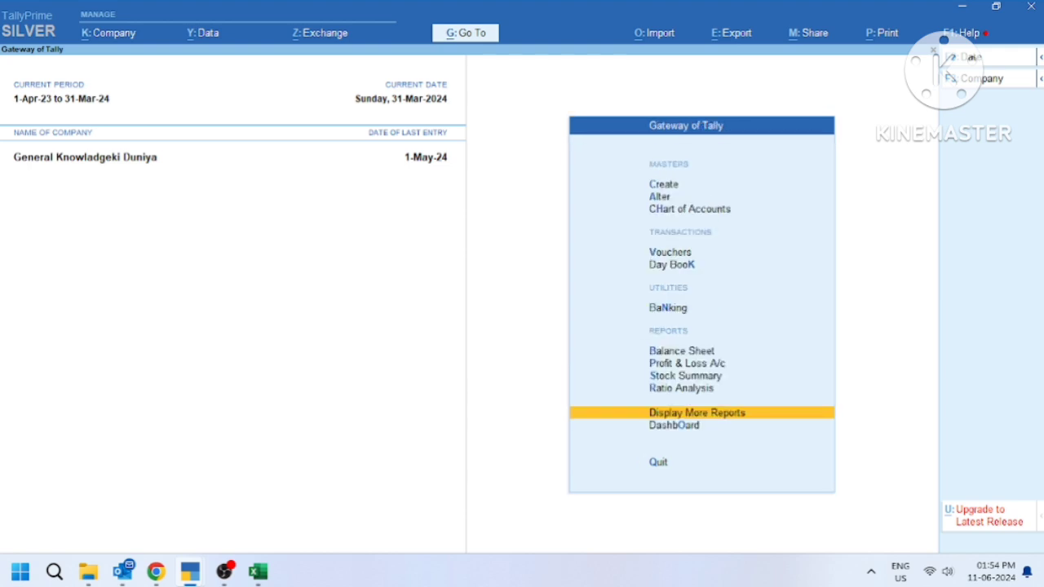
key(F7)
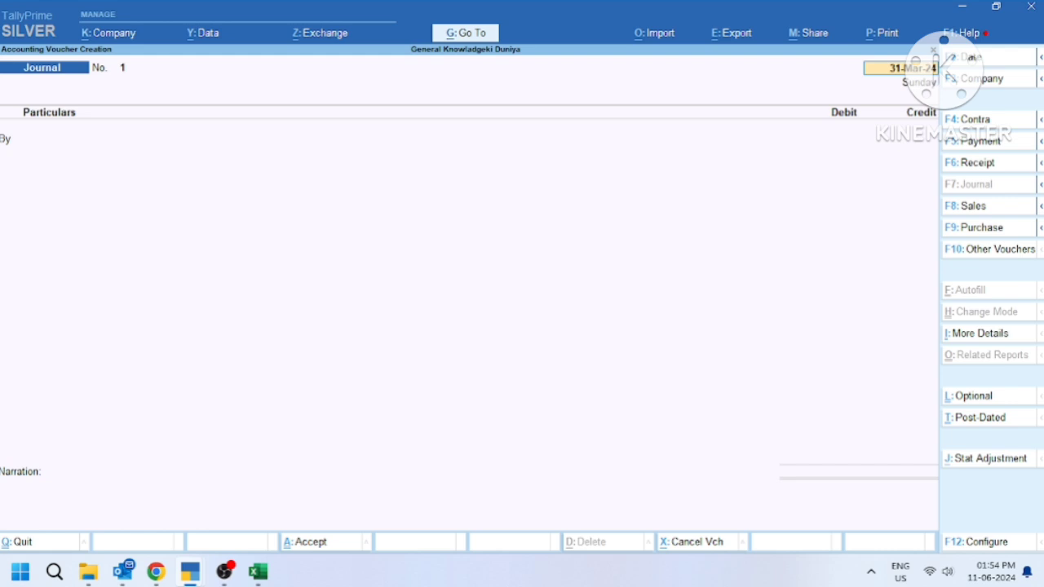
key(F2)
text(1)
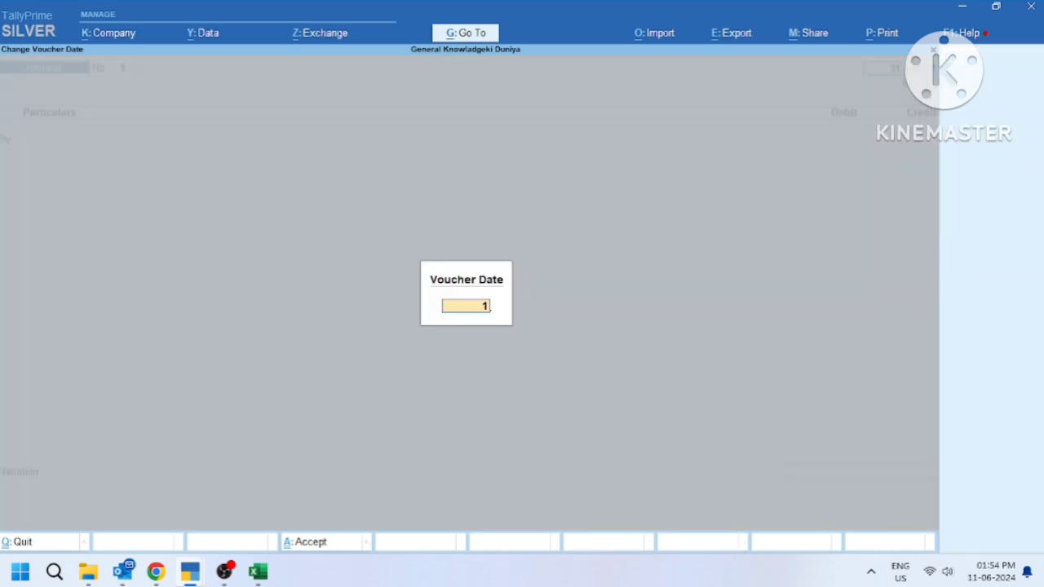
text(.2.24)
key(Return)
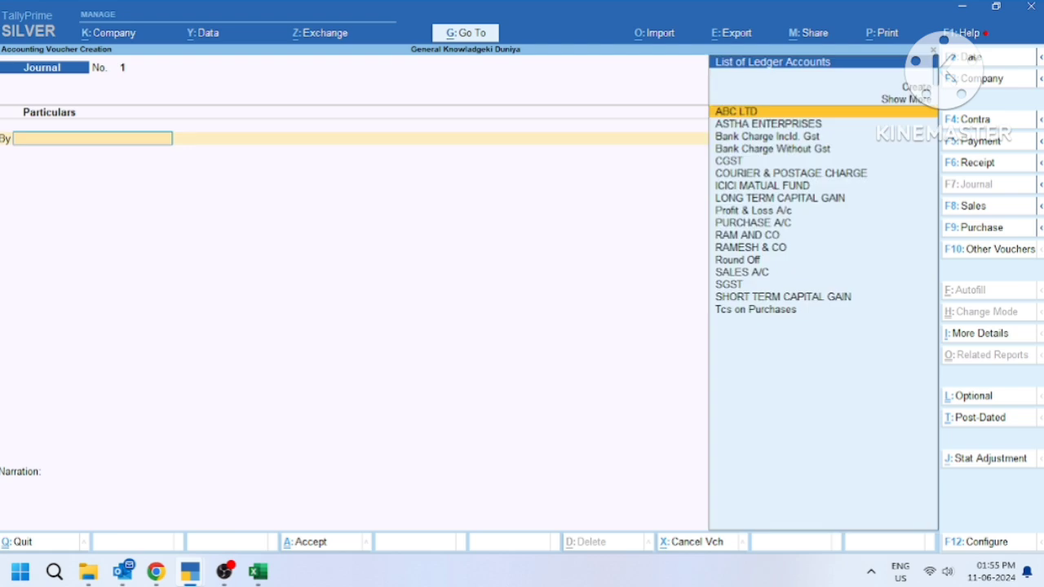
Debit ASTHA ENTERPRISES in the journal and bring up the courier bill PDF
text(A)
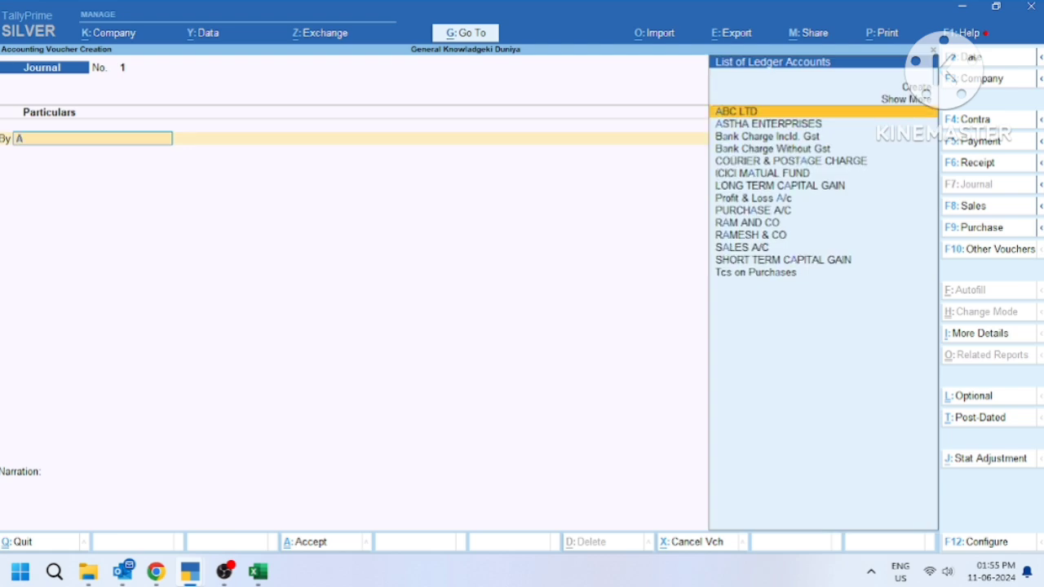
key(Down)
key(Return)
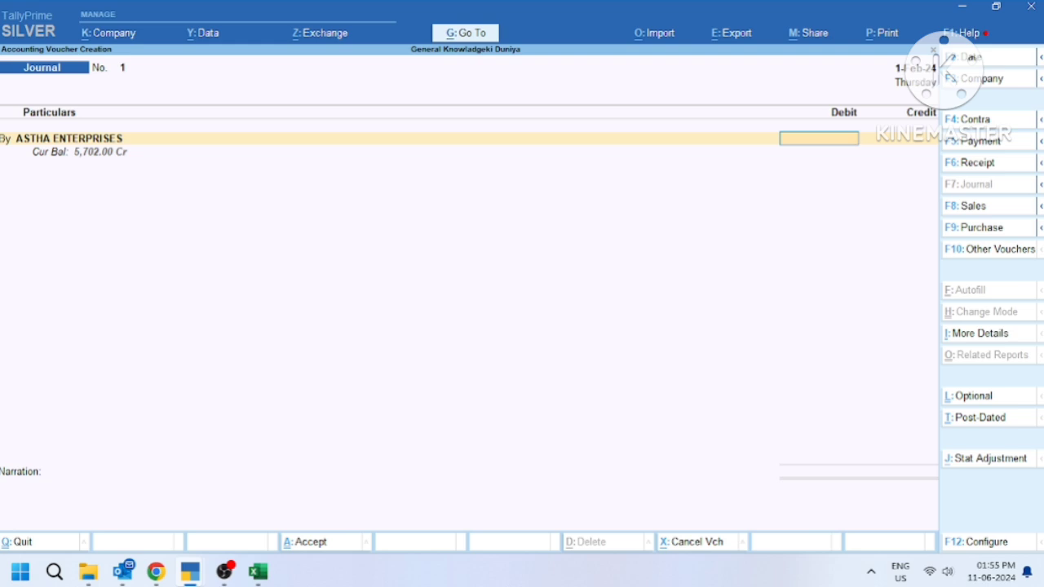
key(alt+Tab)
key(alt+Tab)
key(alt+Tab)
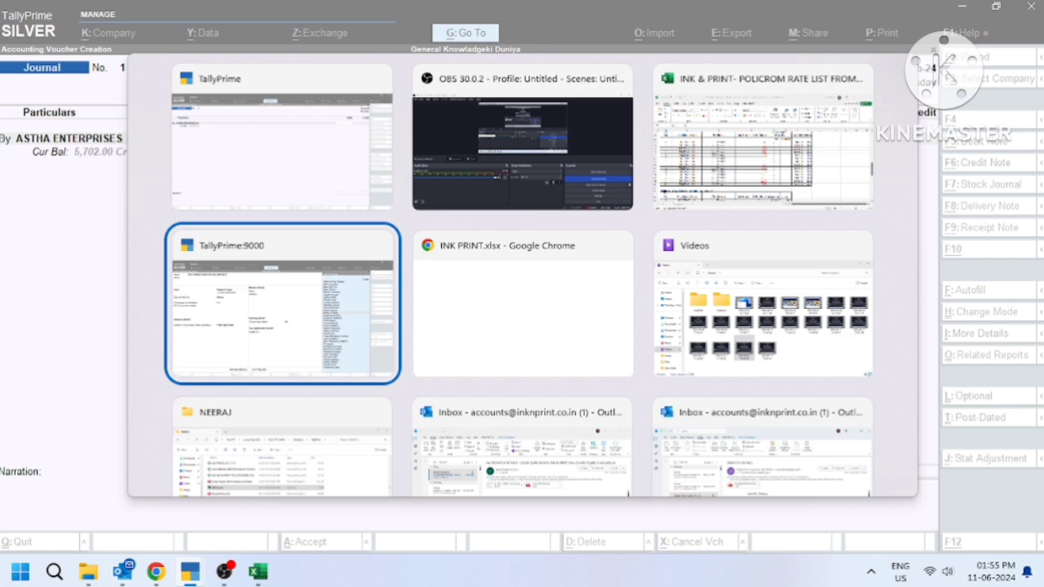
key(alt+Tab)
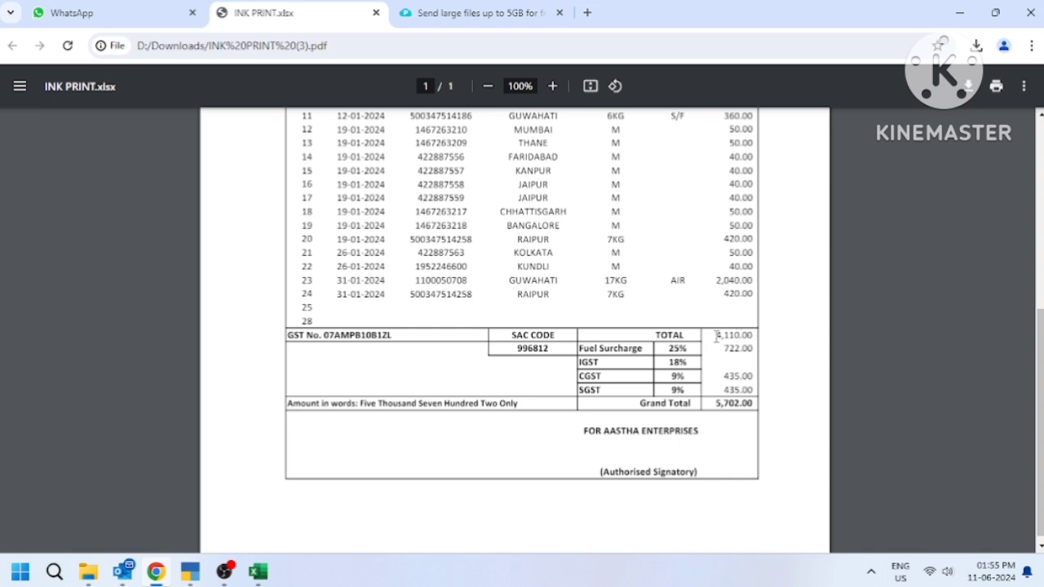
drag(715, 333, 753, 352)
click(357, 336)
Debit ASTHA ENTERPRISES 48.32 in the journal against bill reference 40, leaving 5,653.68 Cr
key(alt+Tab)
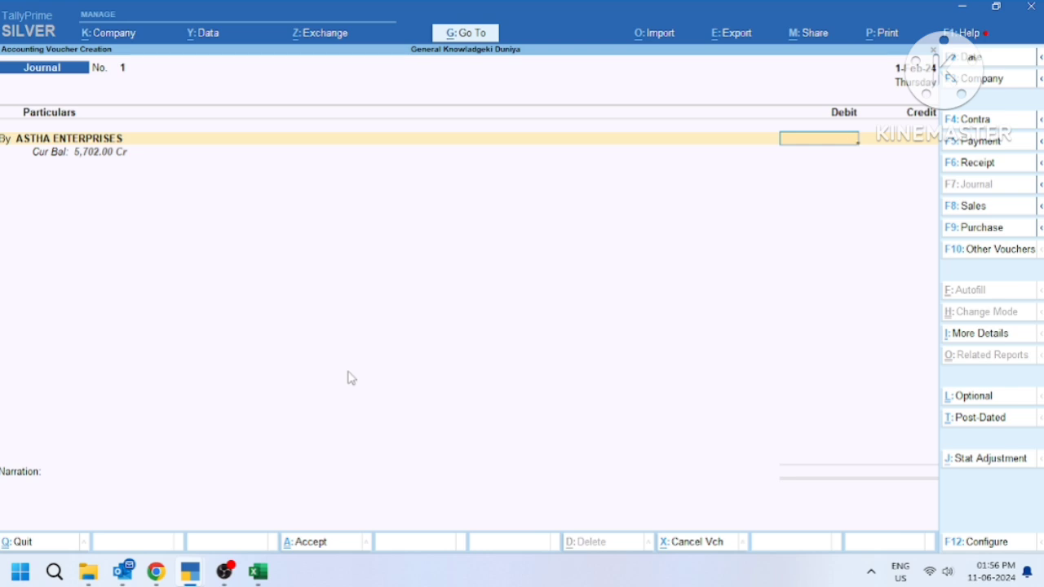
text(48.32)
key(Return)
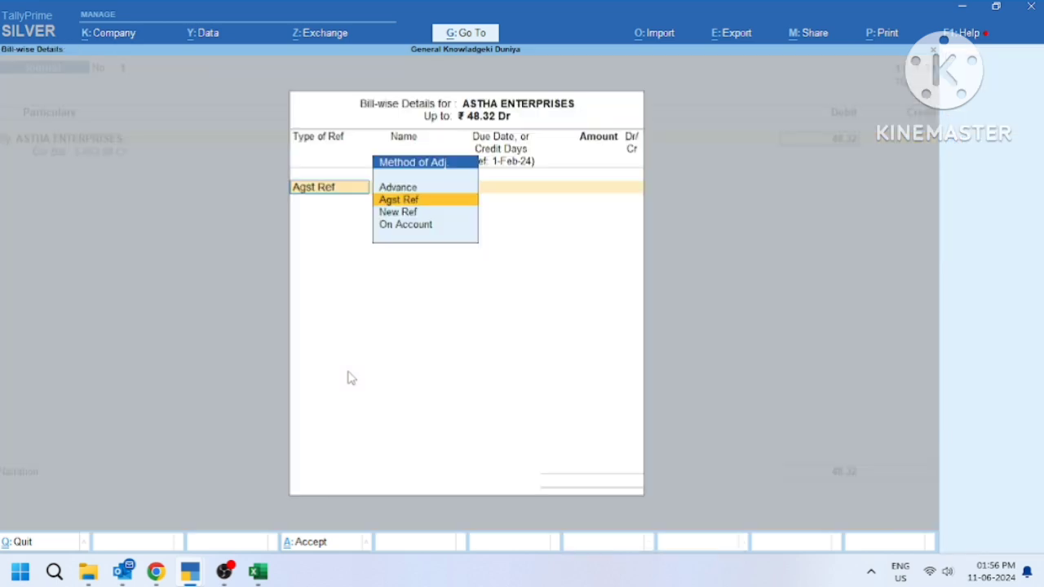
key(Return)
key(Return)
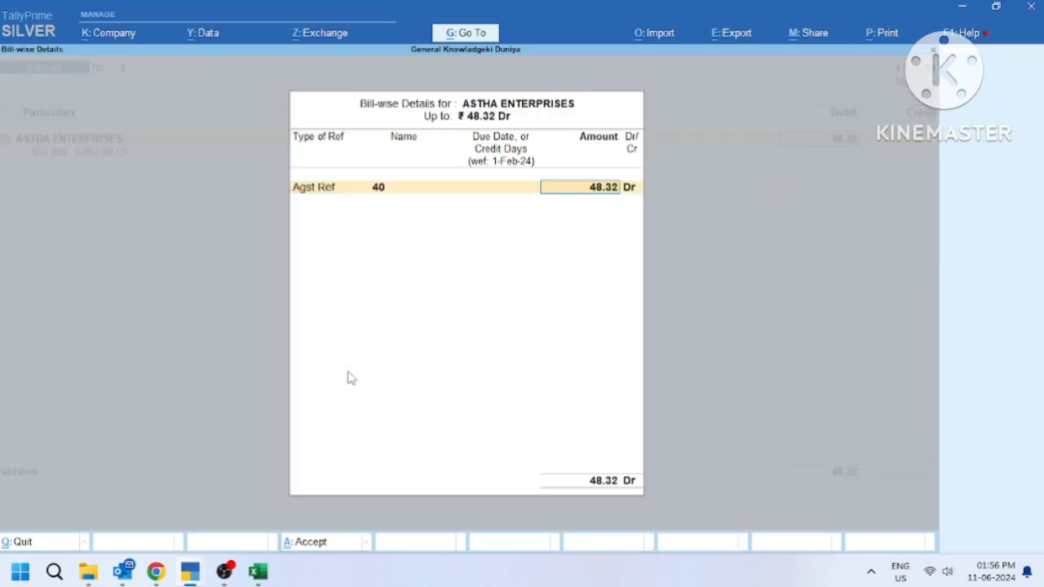
key(Return)
key(Return)
key(Return)
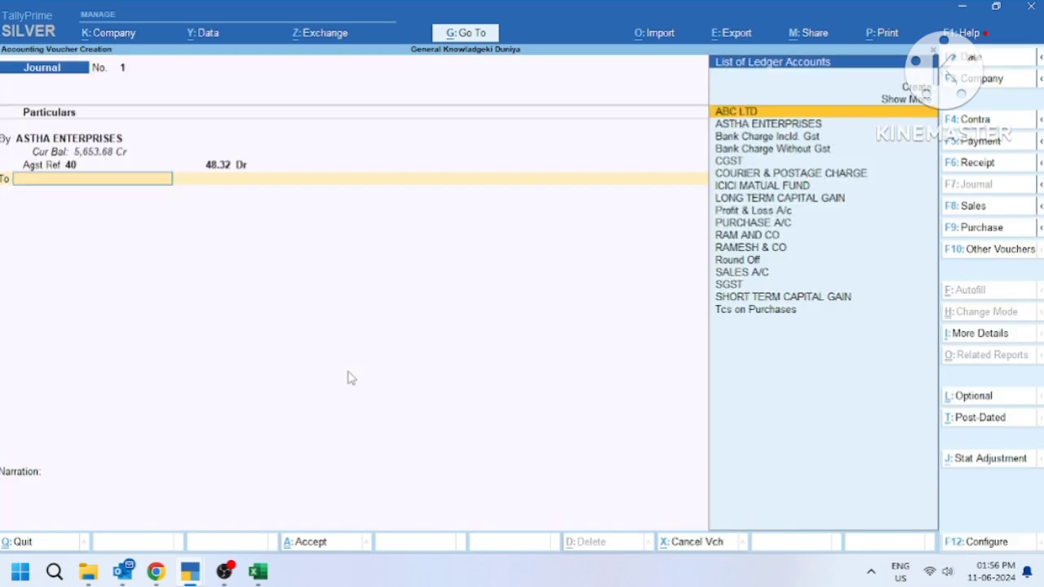
key(alt)
Create a new ledger named 'TDS ON CONTRACTORS' from the journal's credit field
key(alt+c)
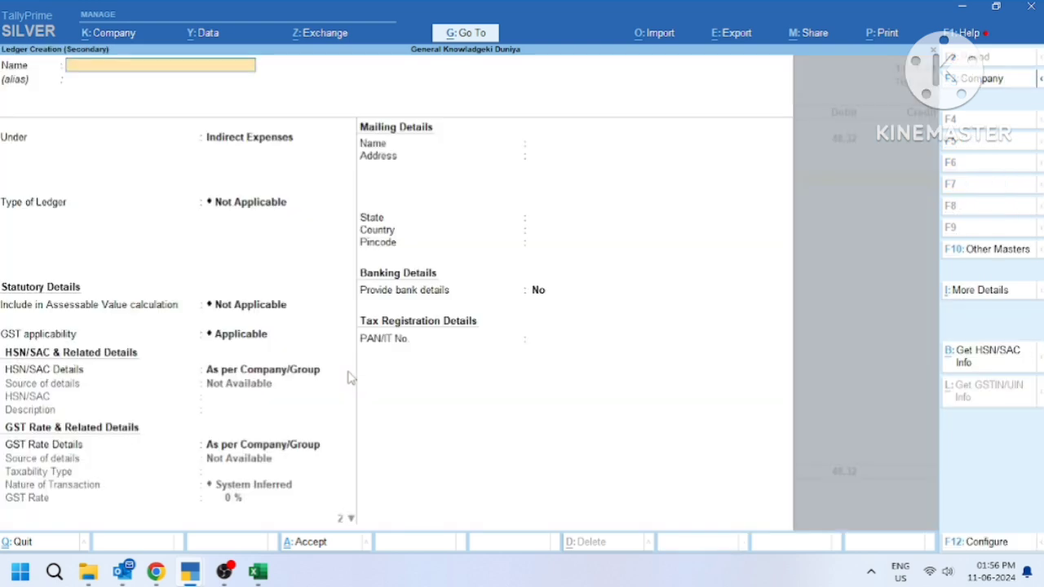
text(TDS ON CONTRAC)
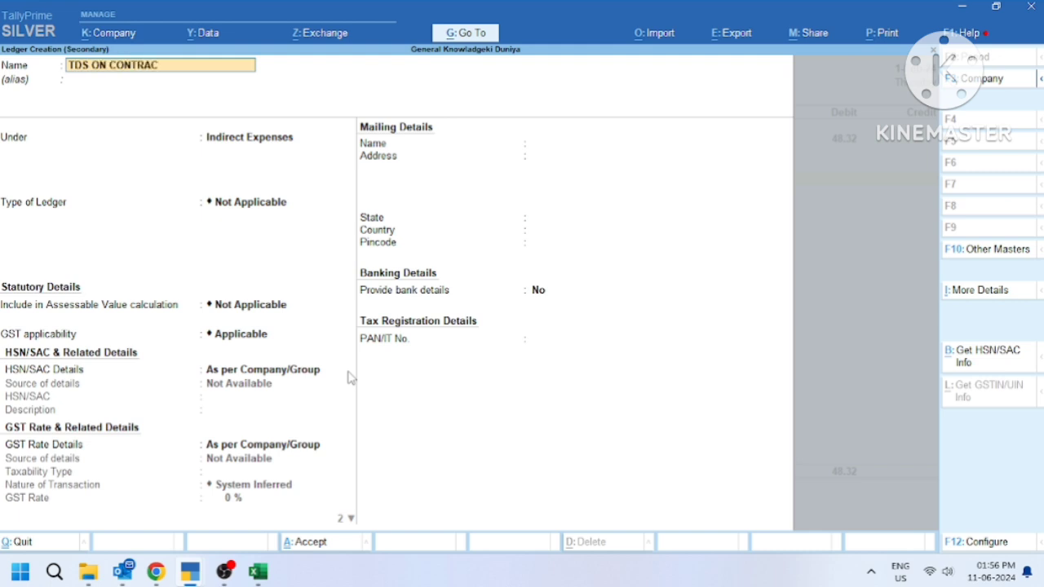
text(TORS)
key(Return)
Place the ledger under Duties & Taxes with duty type Others
key(Return)
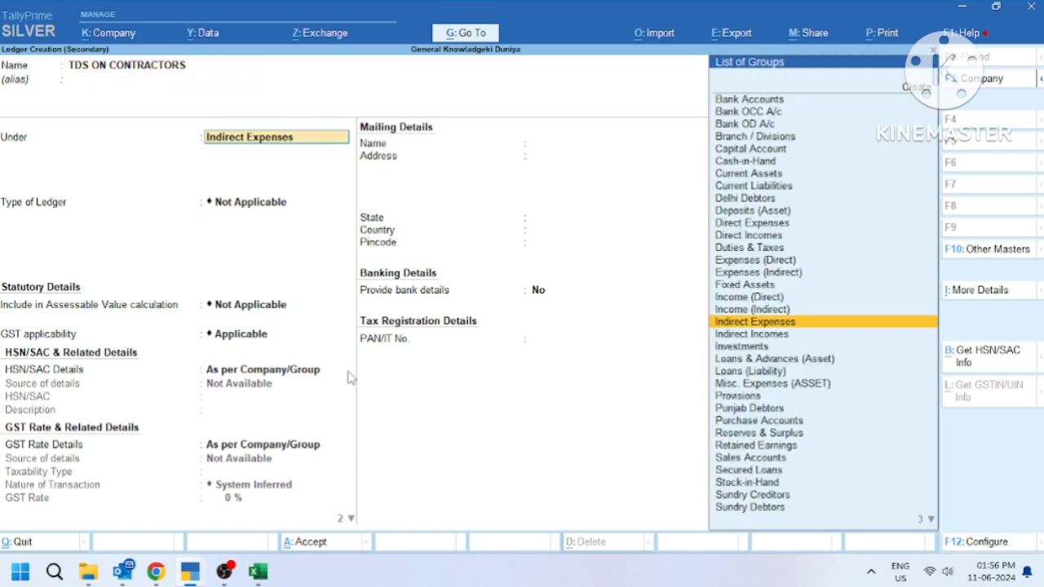
text(DU)
key(Return)
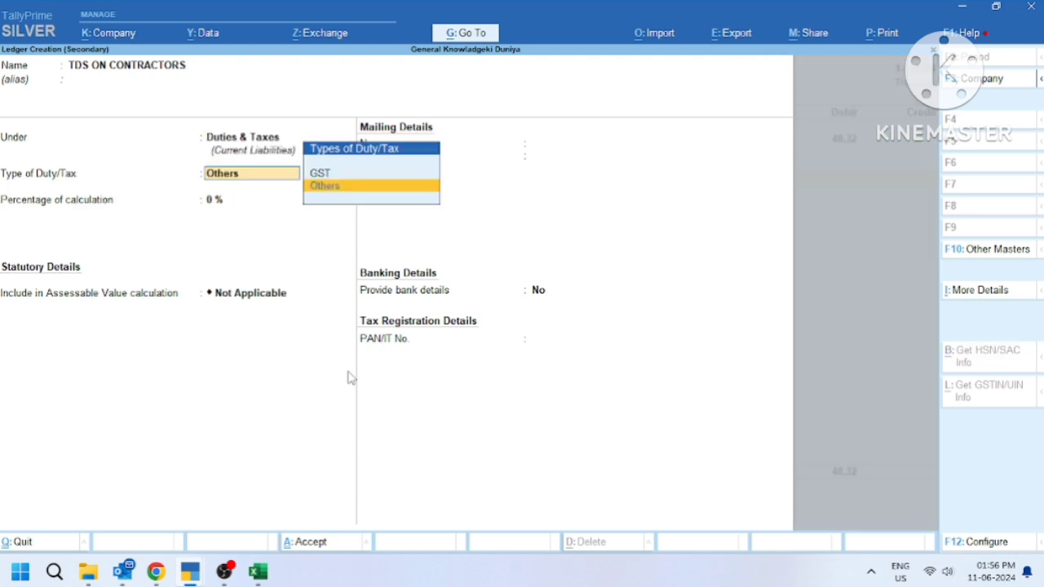
key(BackSpace)
key(Return)
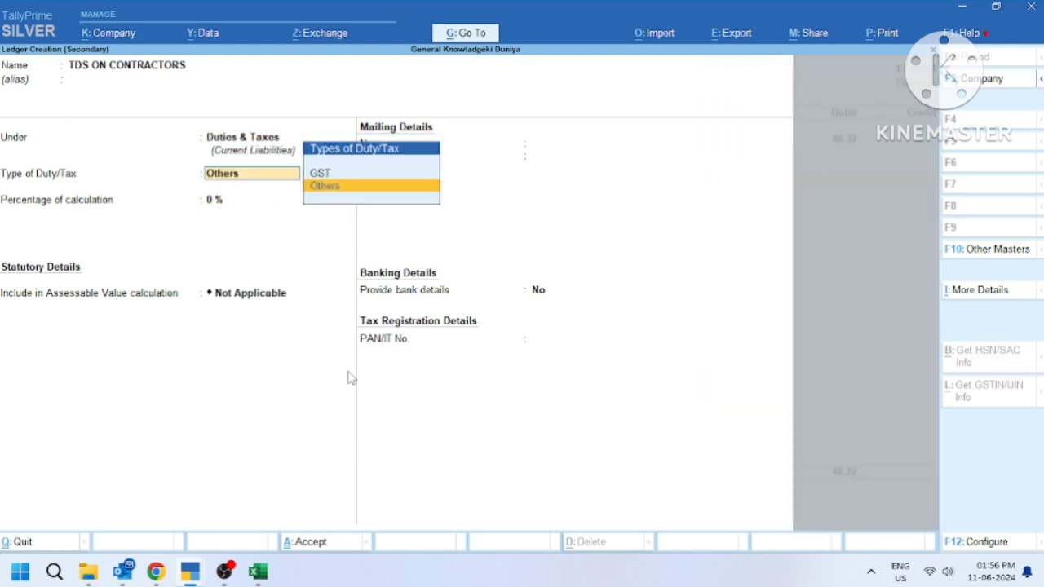
key(Return)
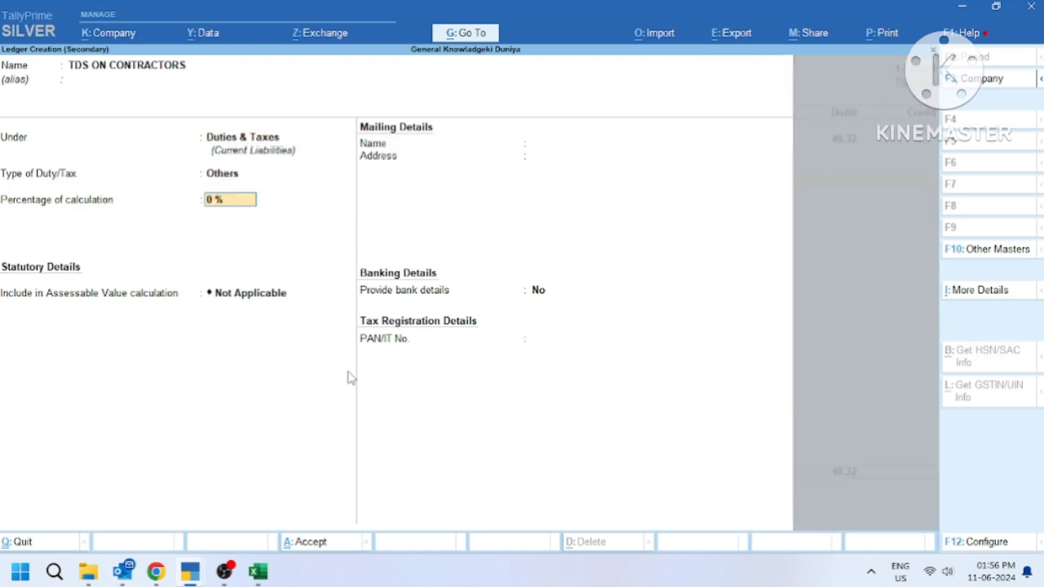
key(Return)
key(Return)
key(Return)
key(Return)
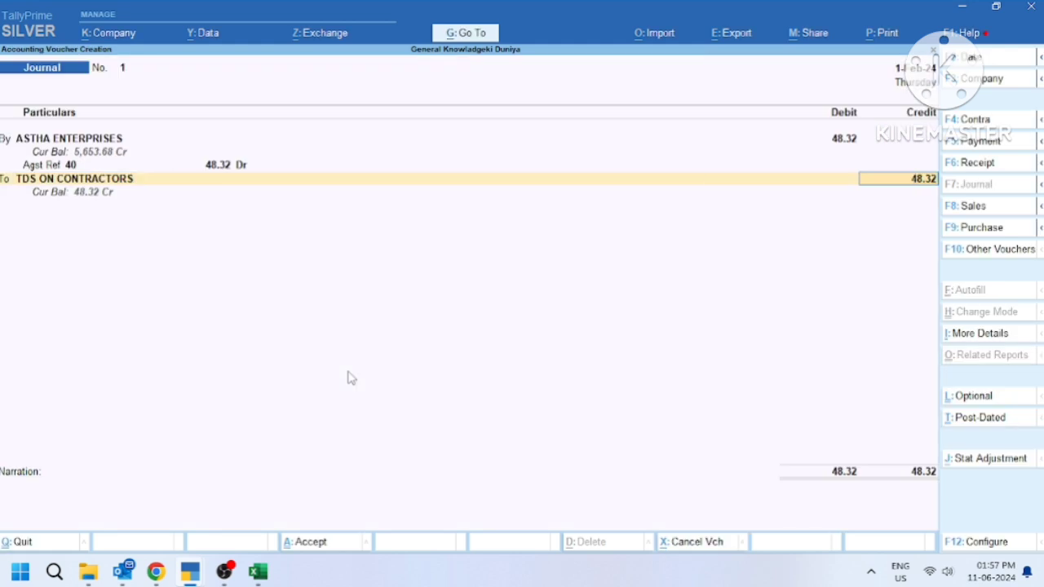
Credit TDS ON CONTRACTORS 48.32 and save the journal voucher
key(Return)
key(Return)
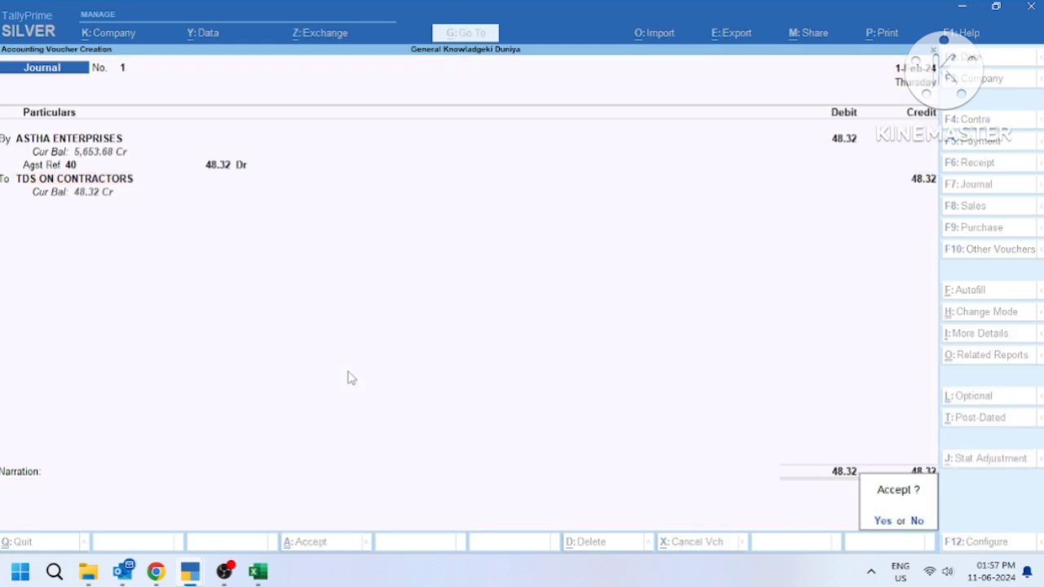
key(Return)
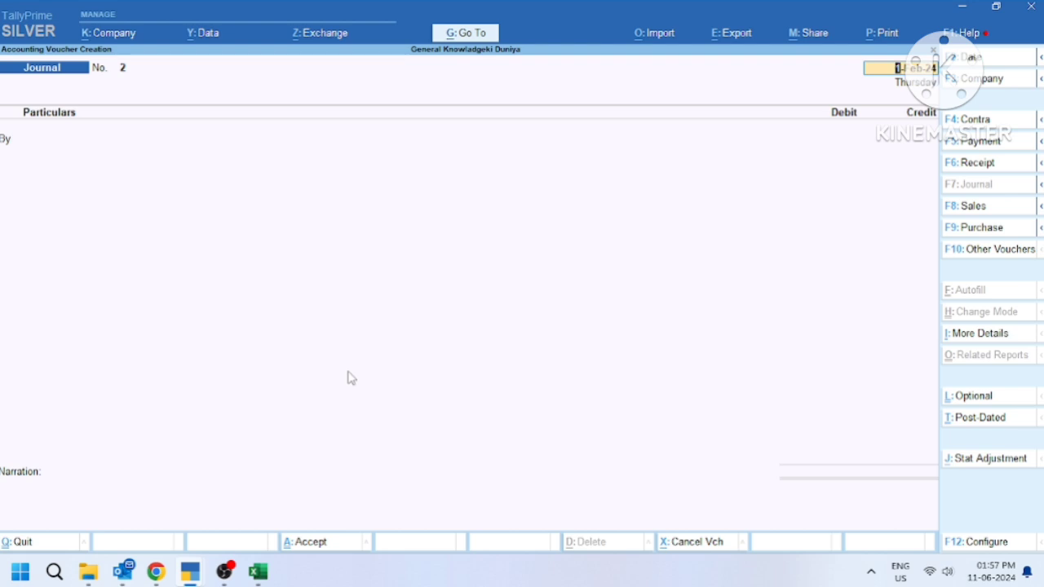
key(BackSpace)
key(Escape)
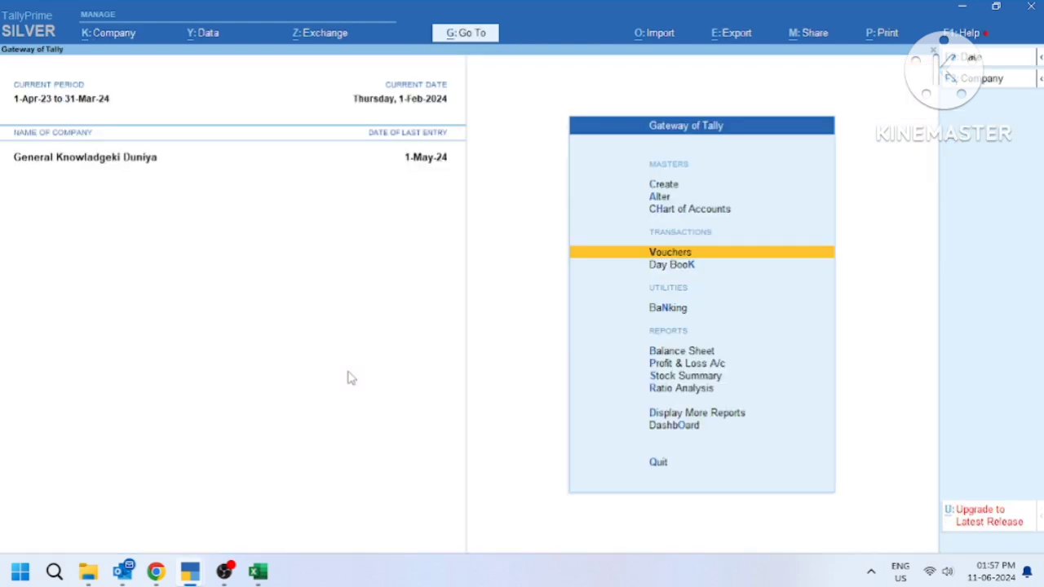
View the ASTHA ENTERPRISES ledger showing both entries and a 5,653.68 closing balance
text(dalA)
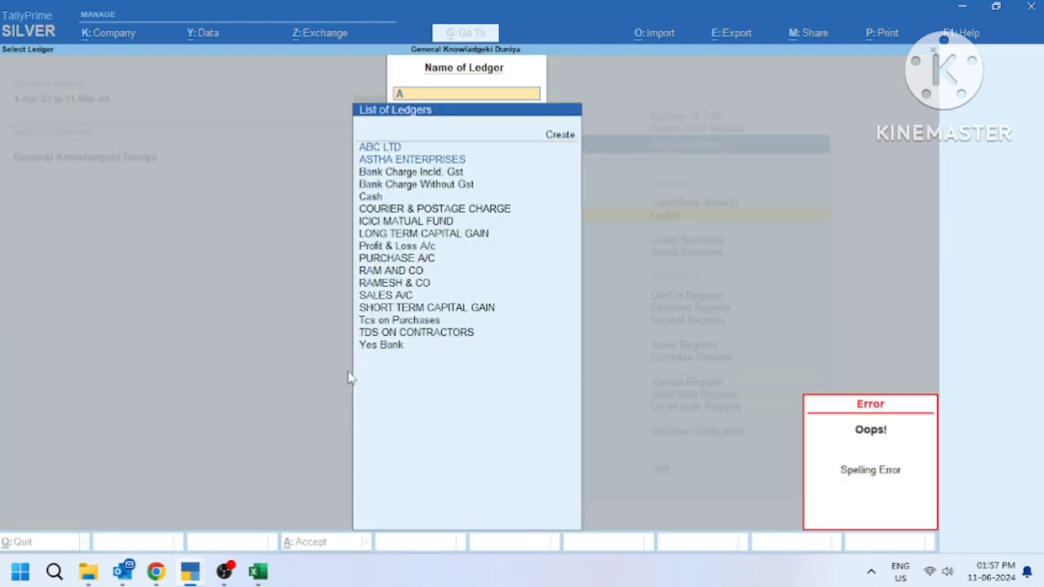
text(S)
key(Return)
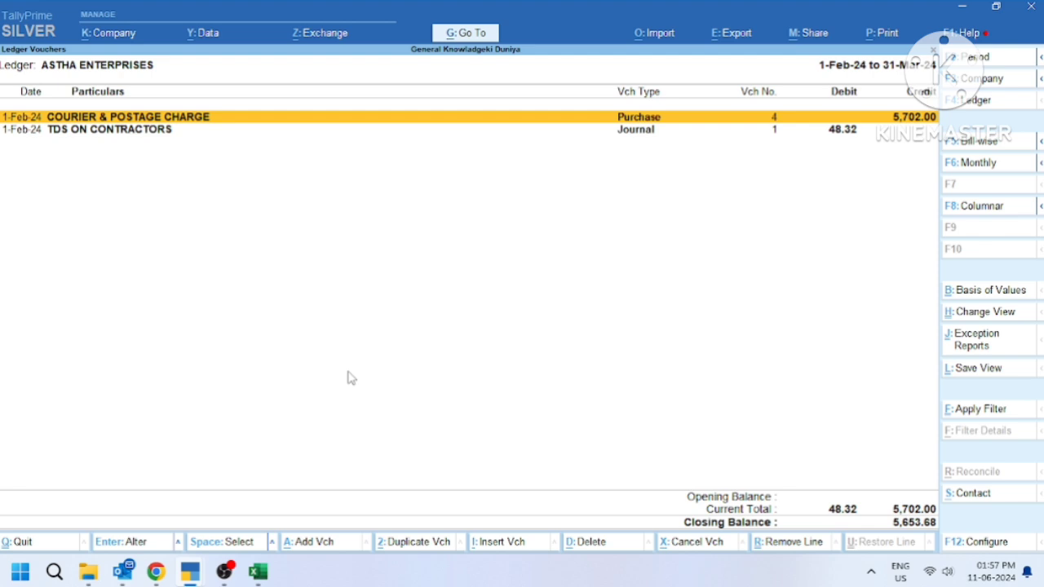
key(Down)
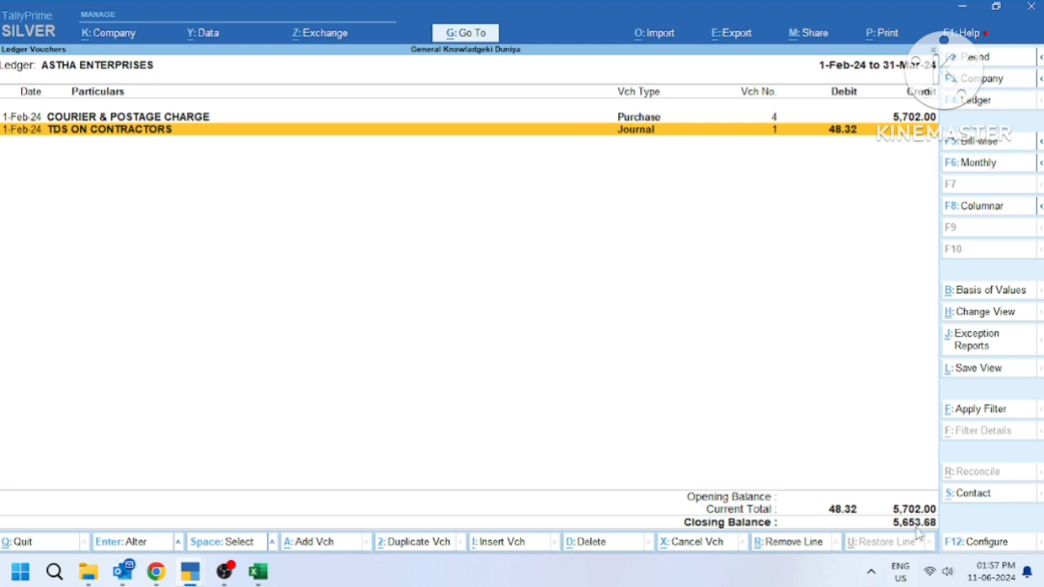
key(alt)
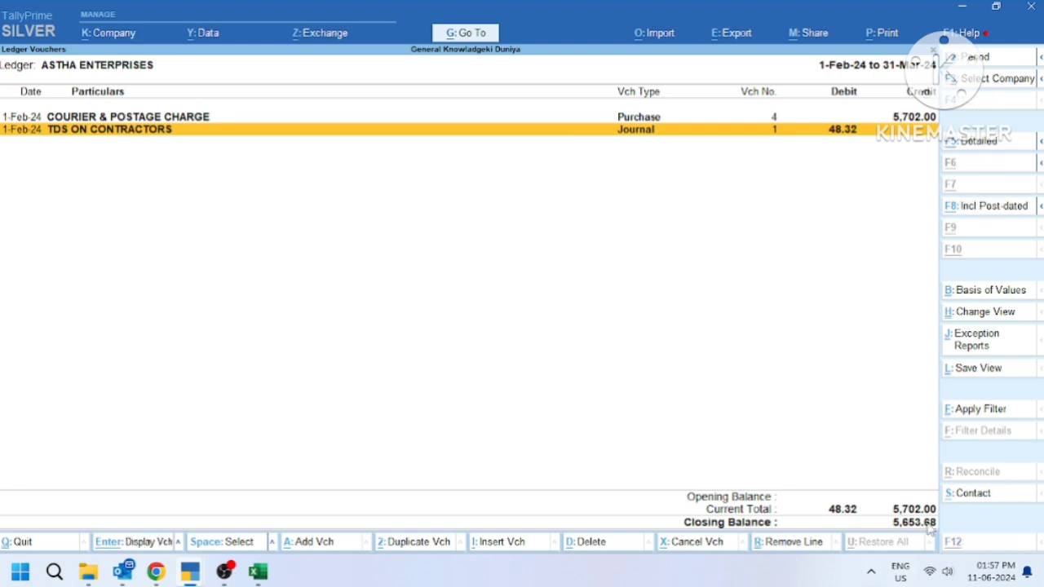
key(alt+a)
Start a Payment voucher from Cash to party ASTHA ENTERPRISES
key(F5)
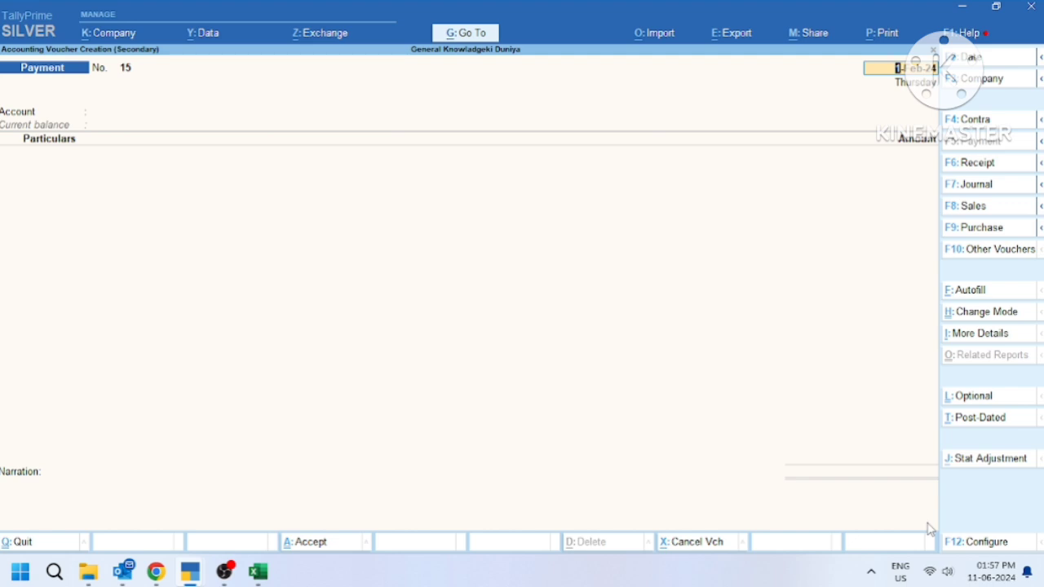
key(Return)
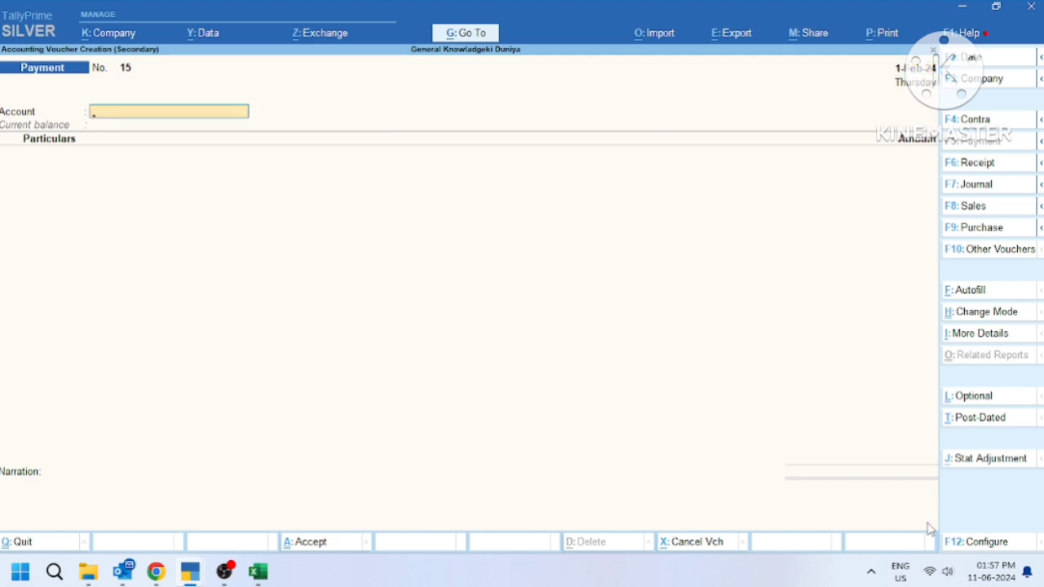
text(cash)
key(Return)
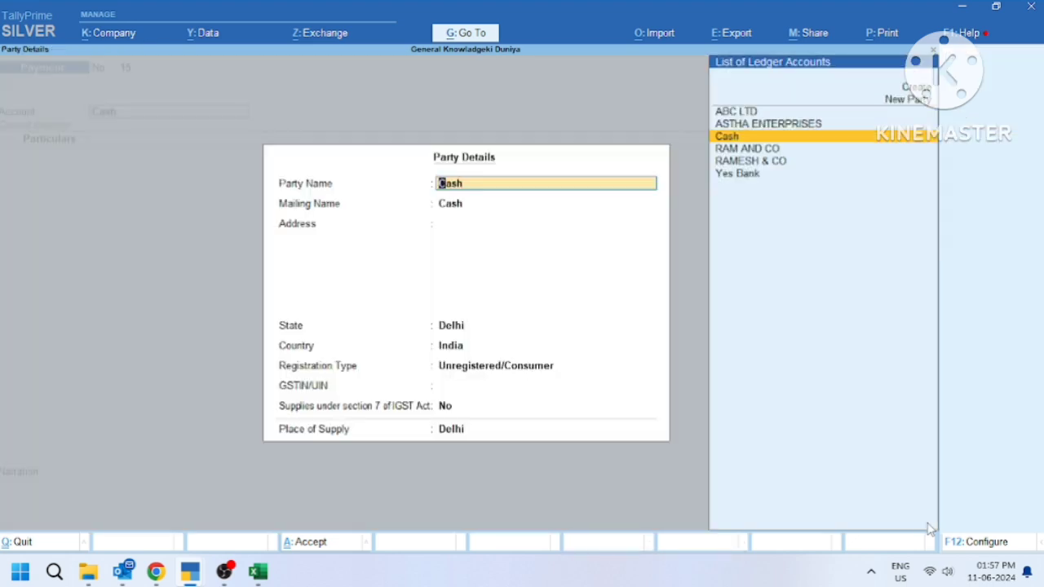
key(ctrl+a)
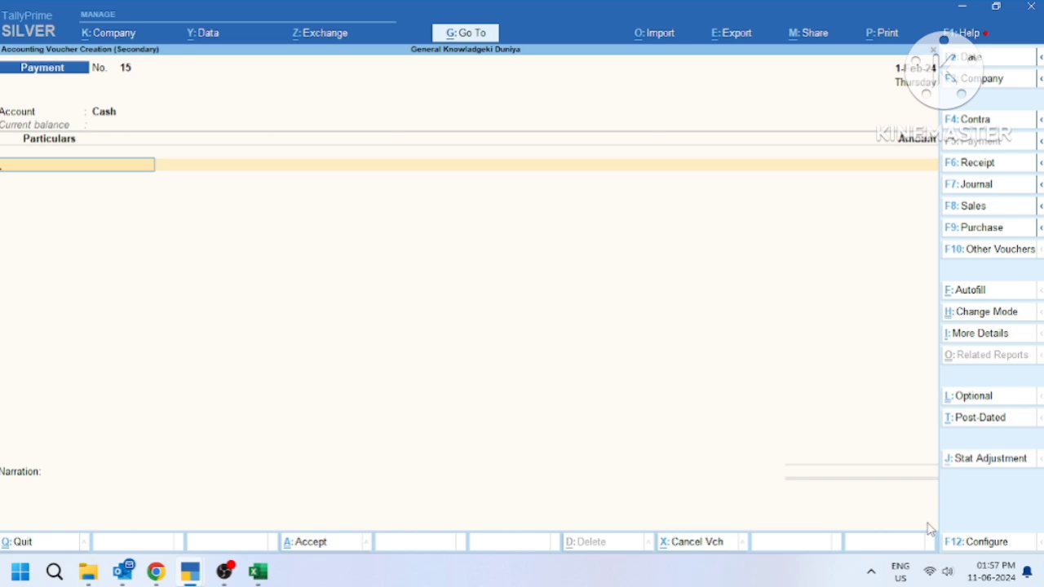
text(Y)
key(BackSpace)
text(A)
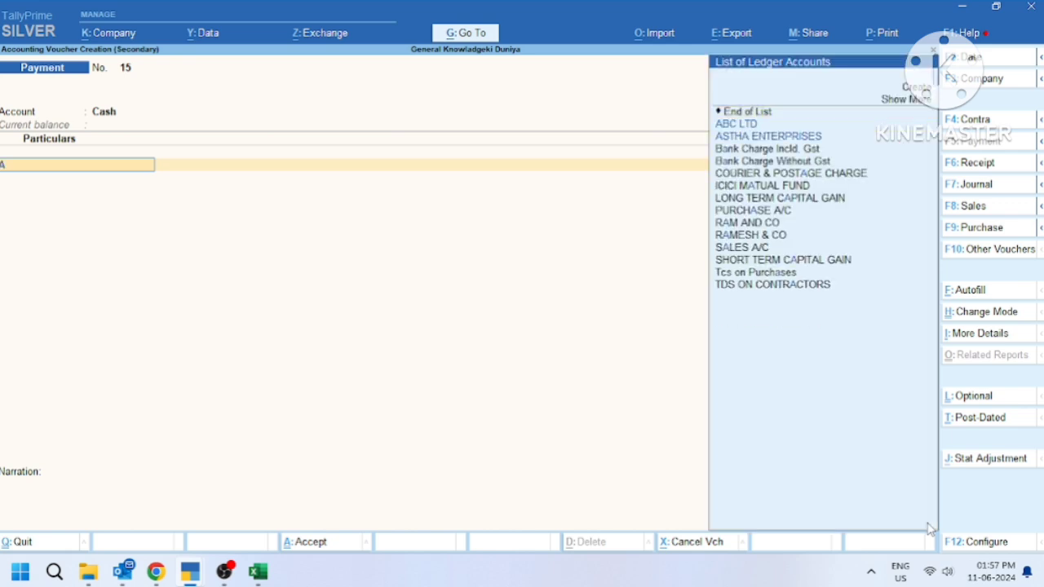
key(Down)
key(Return)
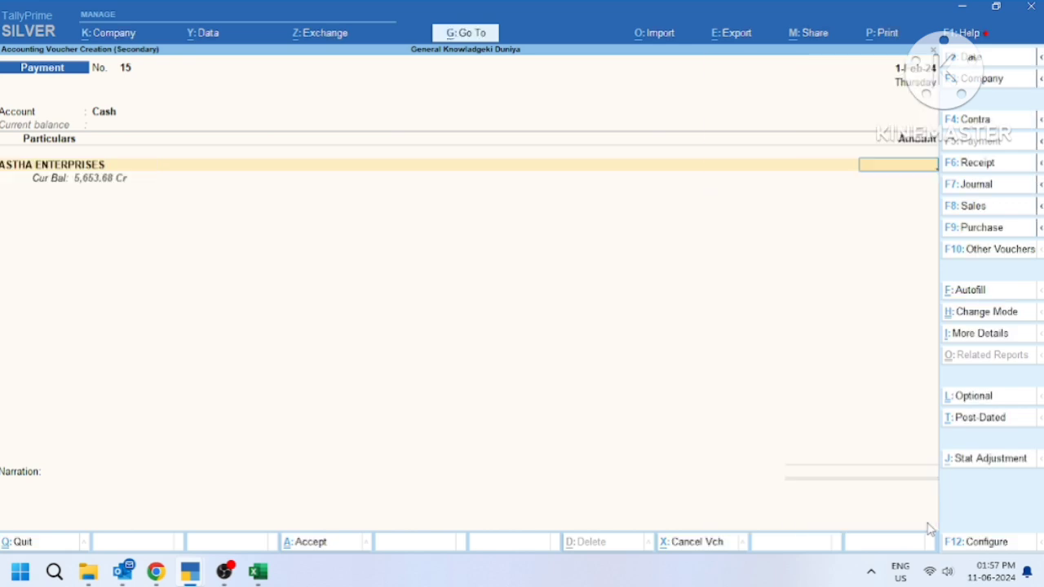
Pay 5653.68 against bill 40 and save the payment voucher
text(5653.68)
key(Return)
key(Return)
key(Return)
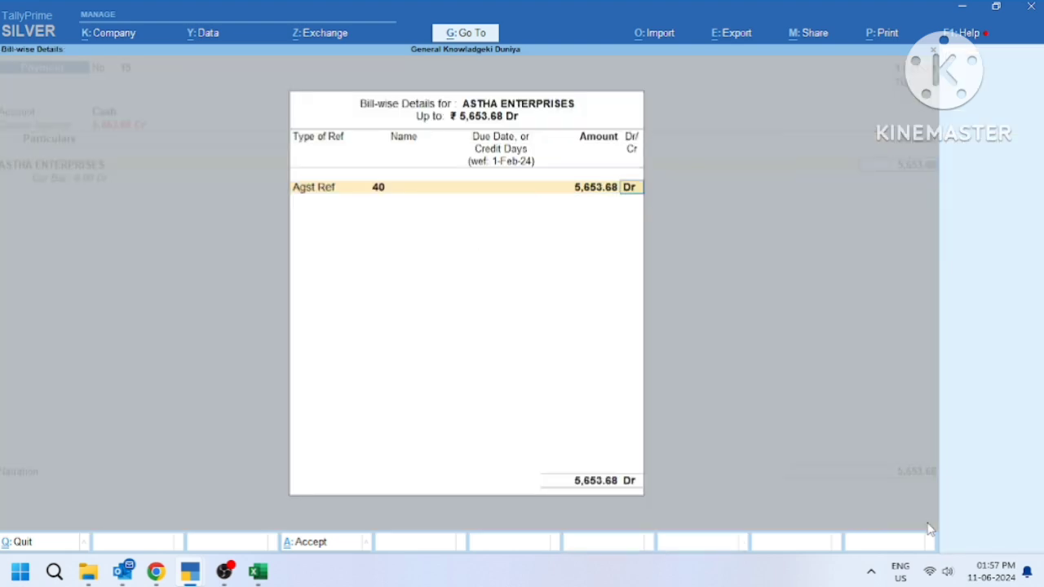
key(Return)
key(Return)
key(Return)
key(Up)
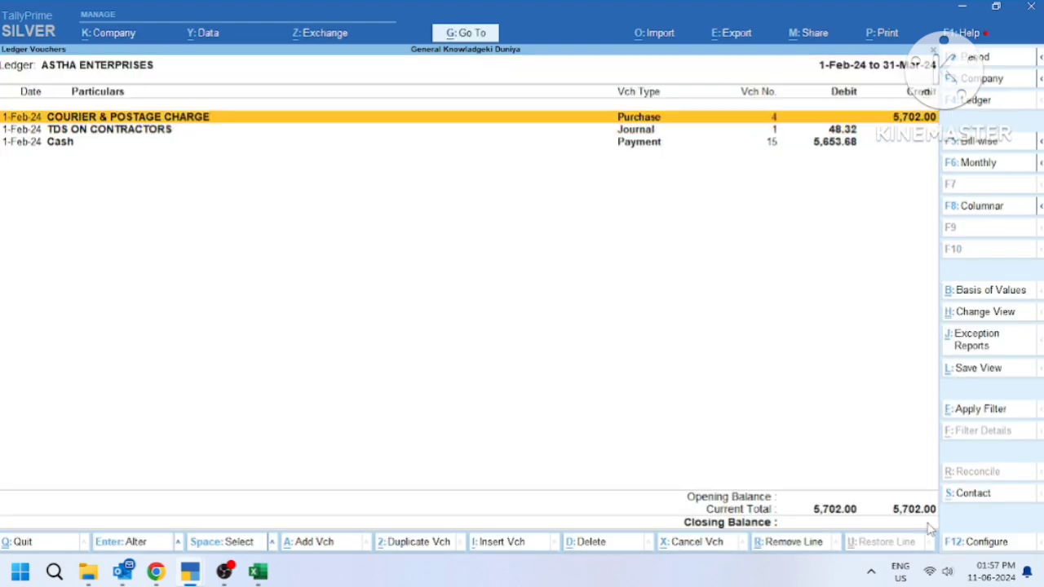
key(Down)
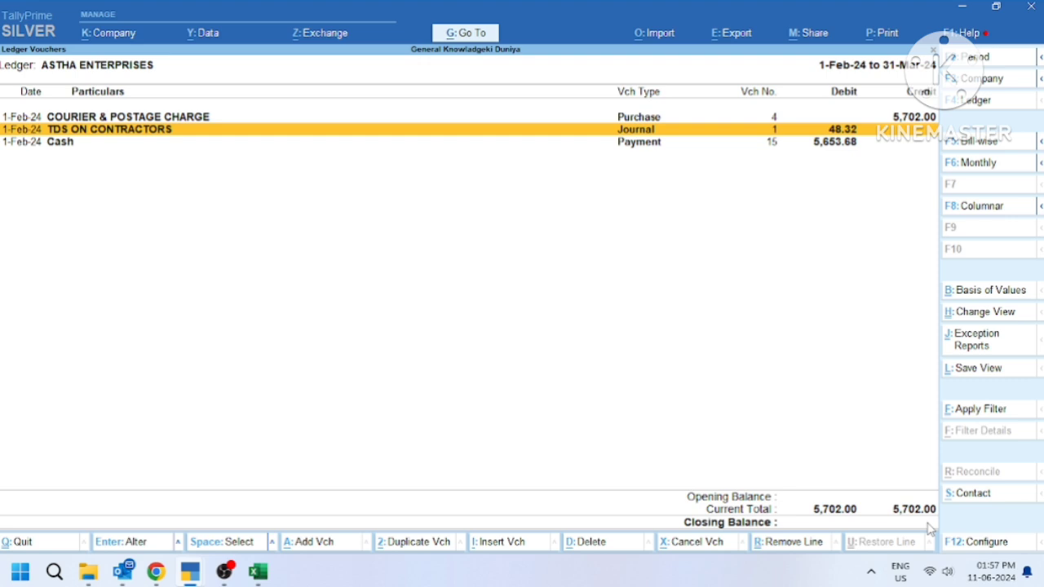
key(Up)
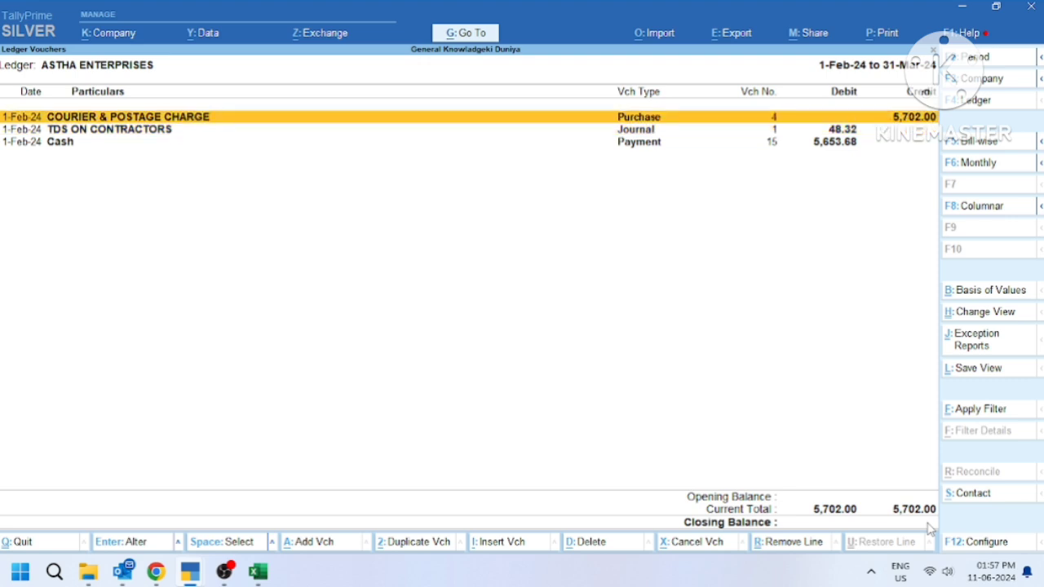
key(Escape)
key(Escape)
key(Escape)
key(Escape)
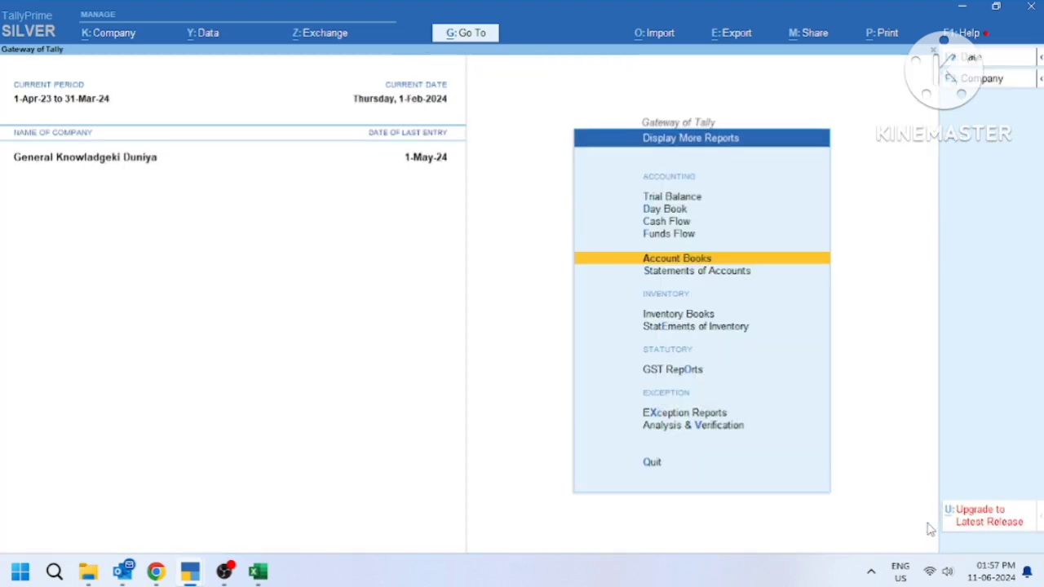
Drill from Balance Sheet through Current Liabilities and Duties & Taxes to TDS ON CONTRACTORS (48.32 Cr)
key(b)
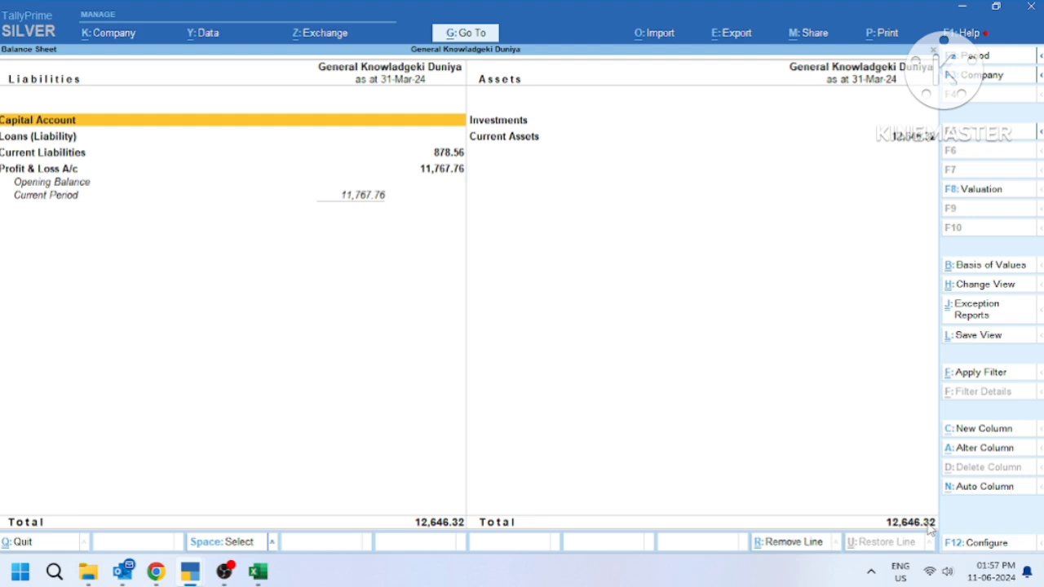
key(Down)
key(Down)
key(Return)
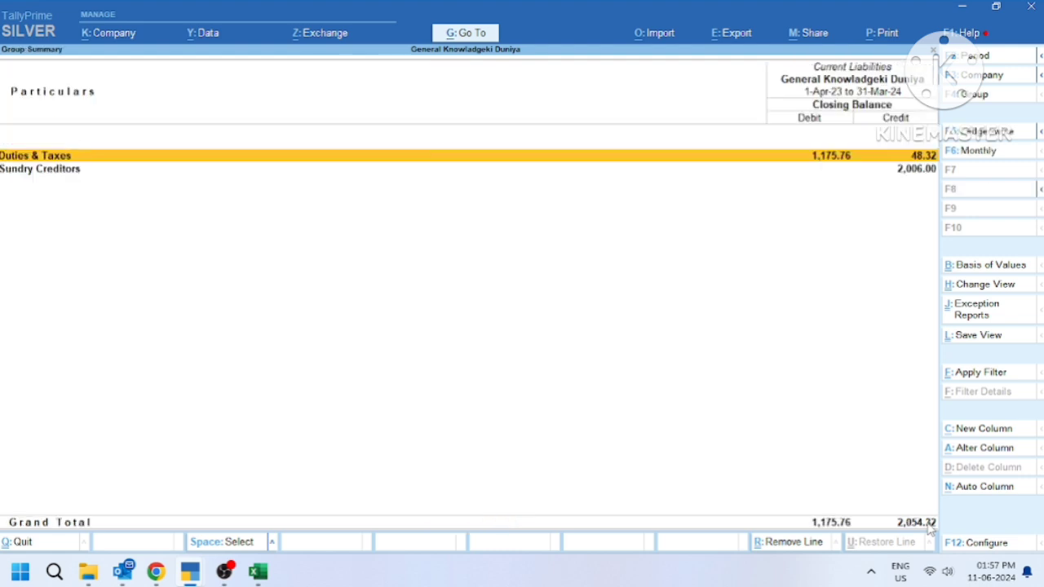
key(Return)
key(Down)
key(Down)
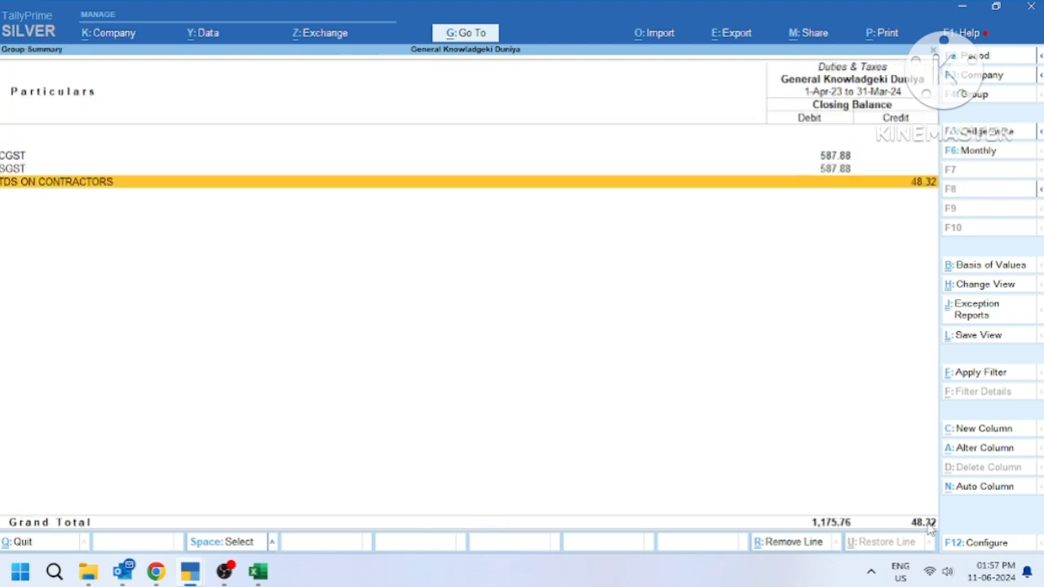
key(Return)
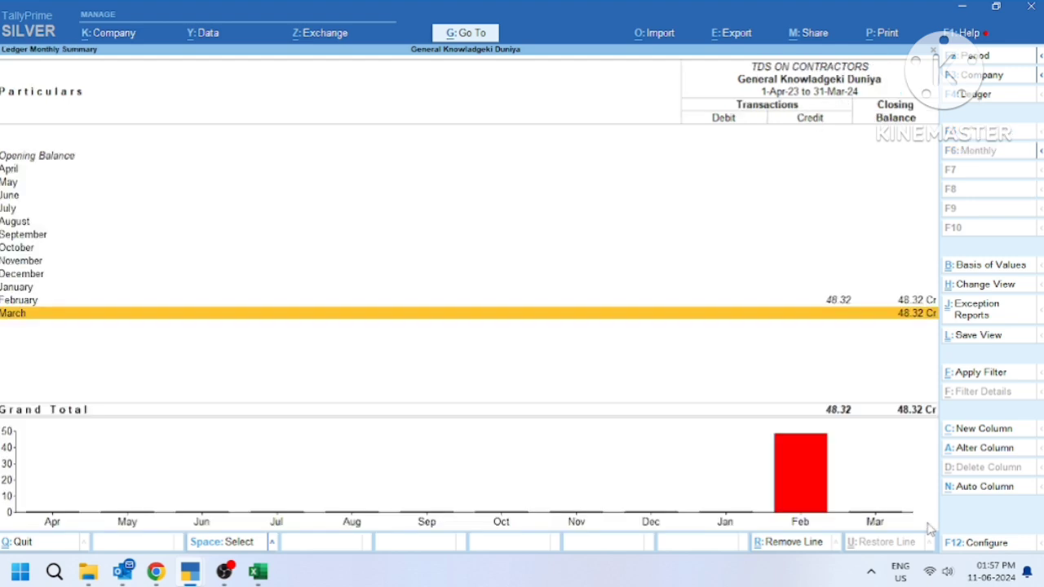
key(Up)
key(Escape)
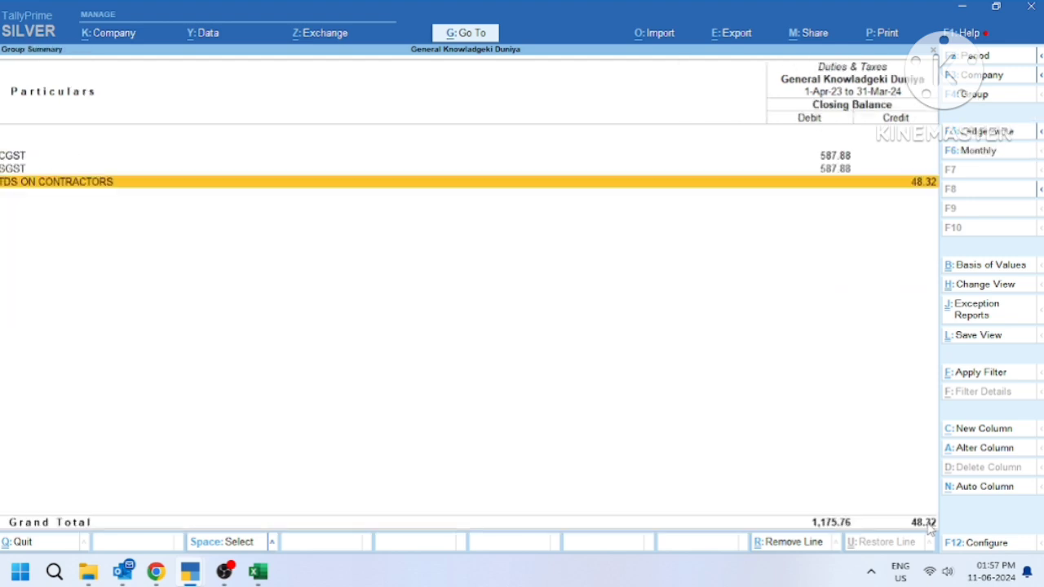
key(Escape)
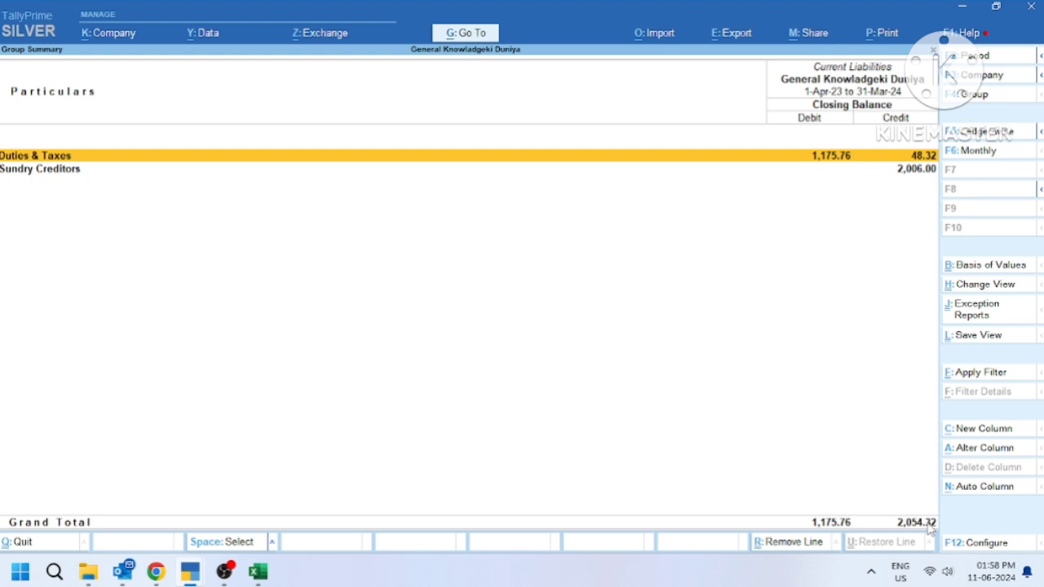
key(Escape)
key(Escape)
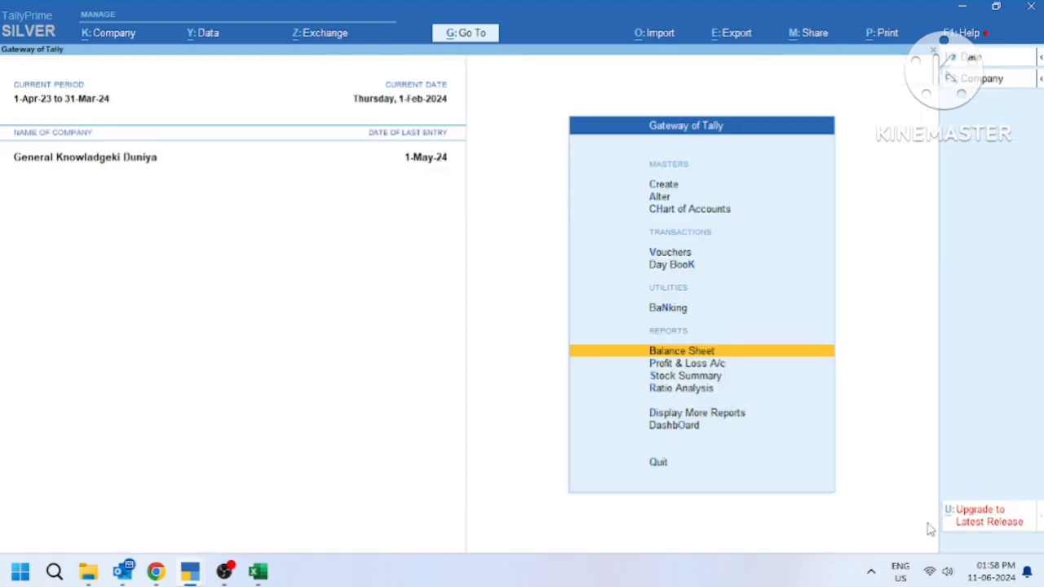